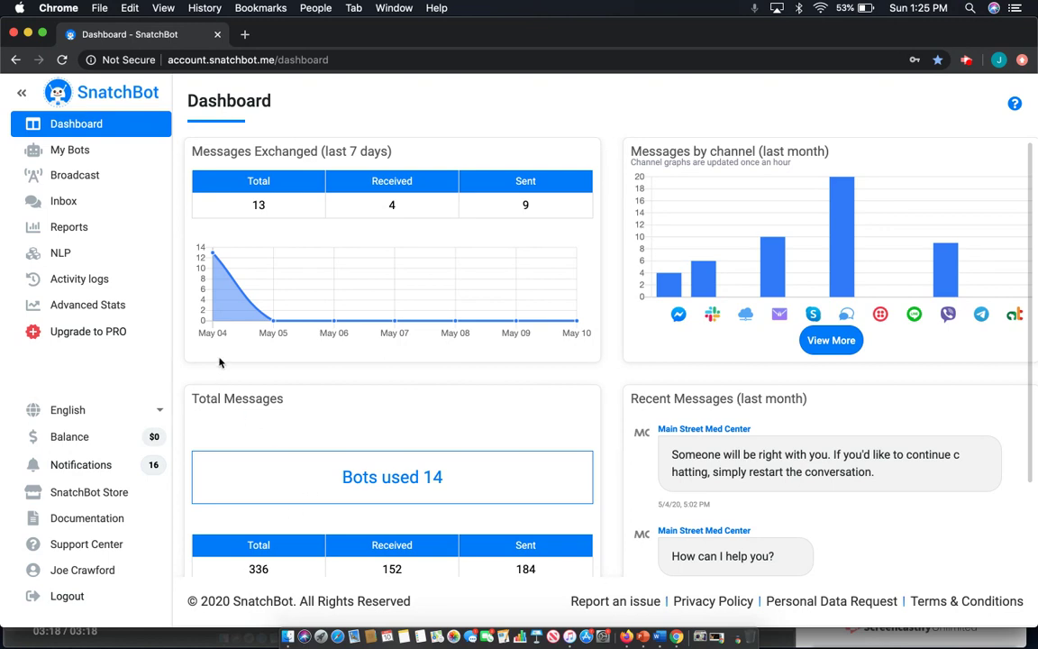
# - Go from the account dashboard to the My Bots page
pyautogui.click(114, 155)
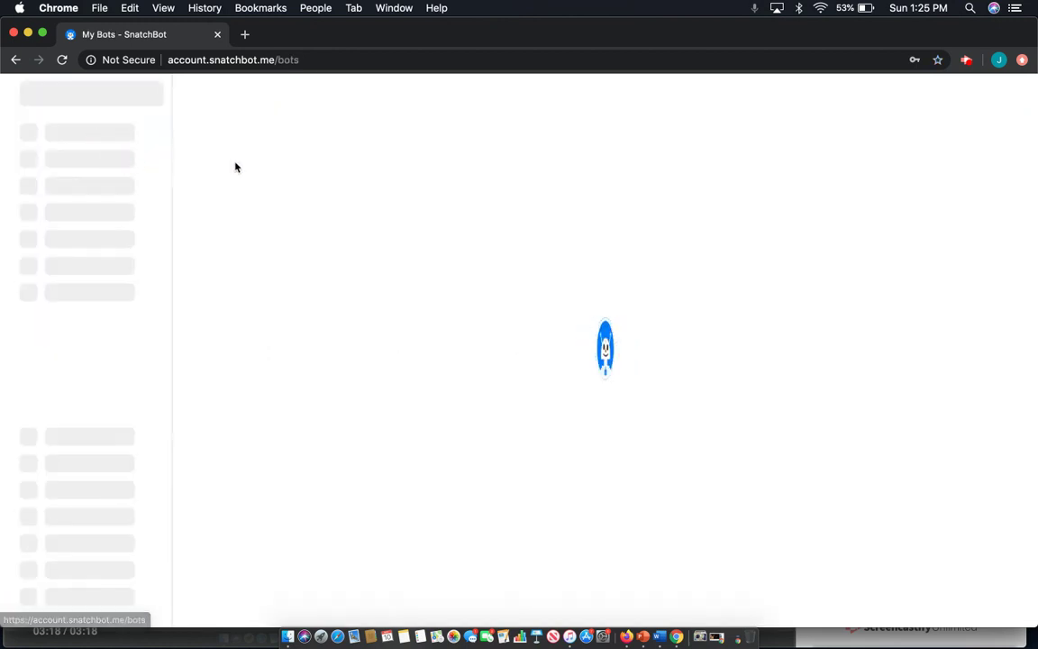
# - Open the munch bot's builder from the My Bots grid
pyautogui.scroll(-5, 529, 279)
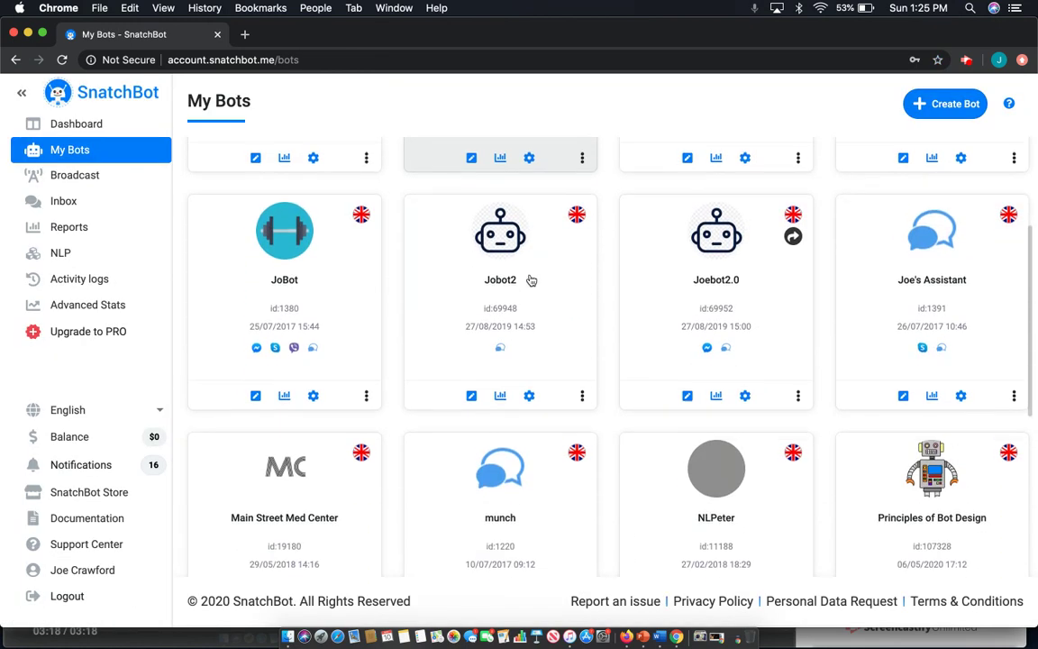
pyautogui.click(556, 418)
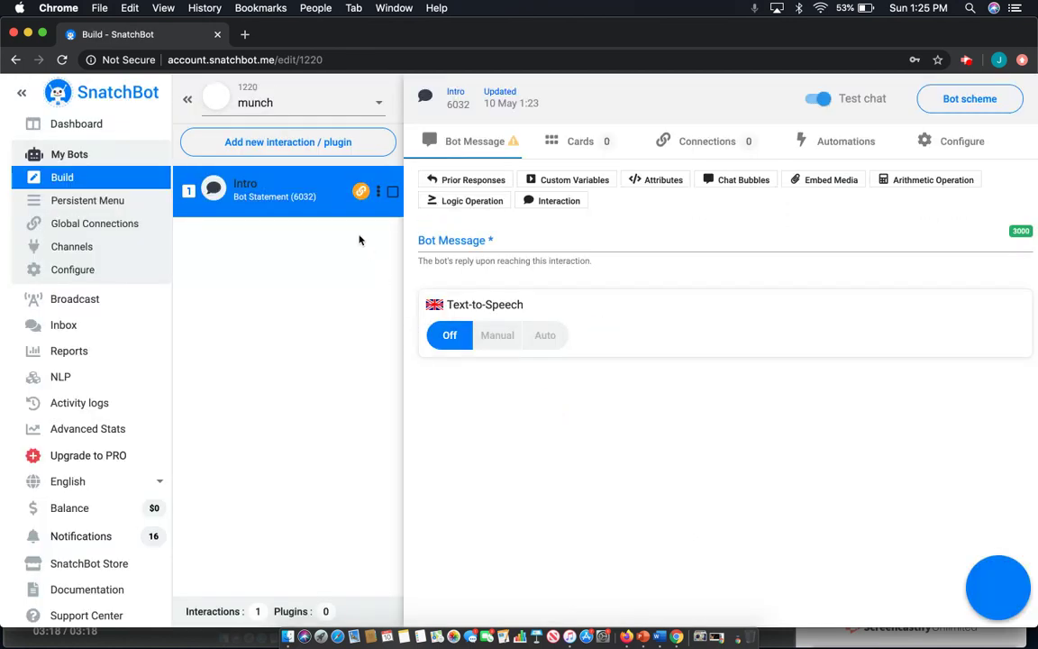
# - Add the eBay plugin from the Plugins list as a new munch interaction
pyautogui.click(344, 148)
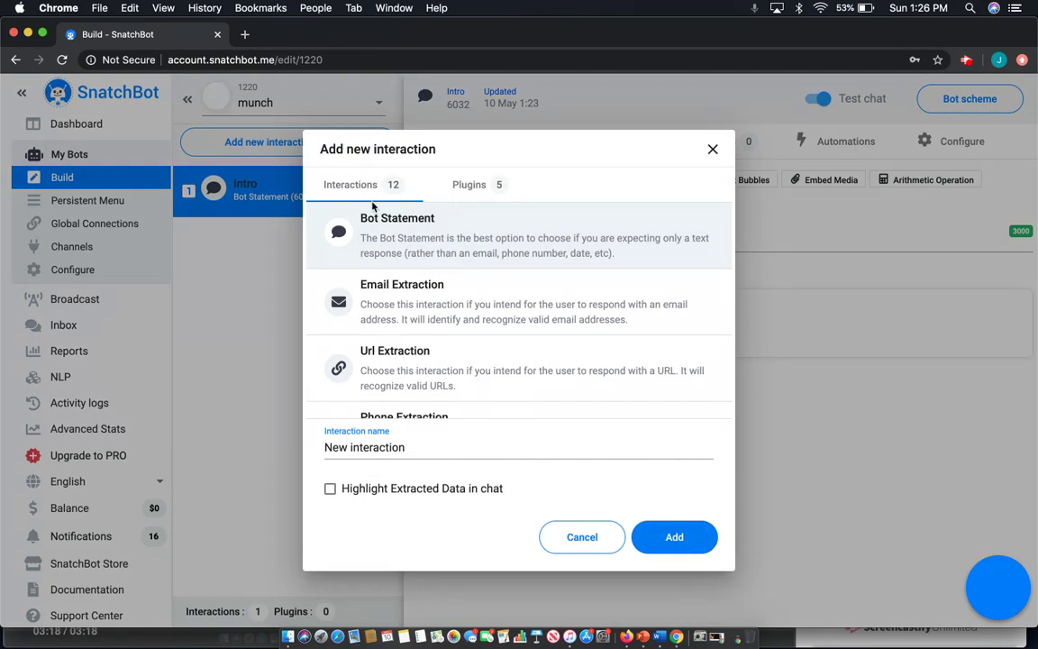
pyautogui.click(469, 187)
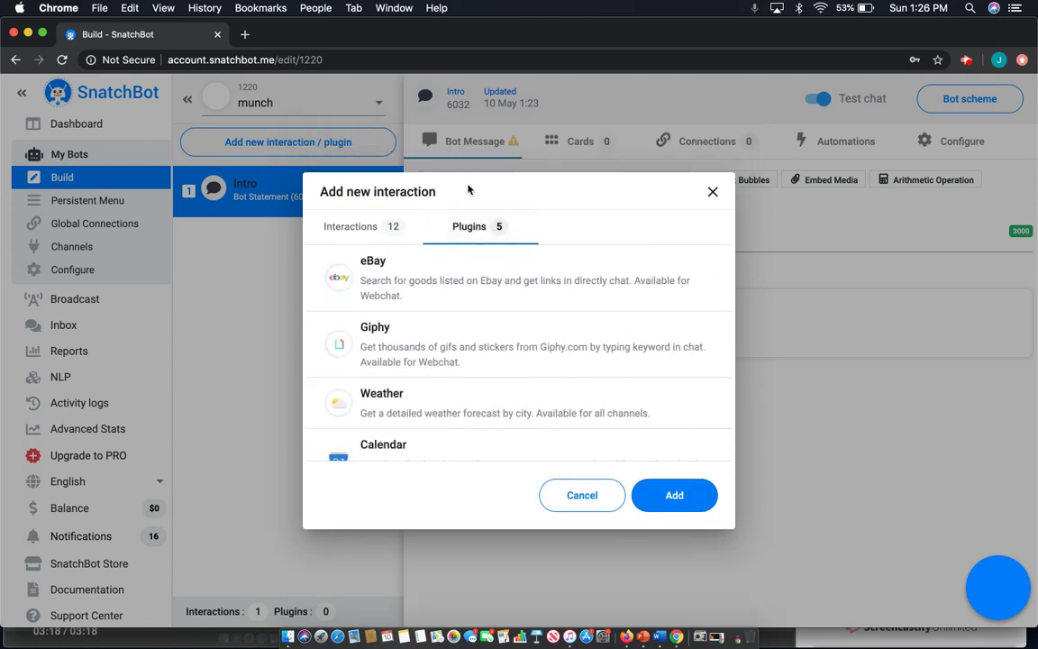
pyautogui.scroll(-2, 491, 301)
pyautogui.scroll(2, 491, 301)
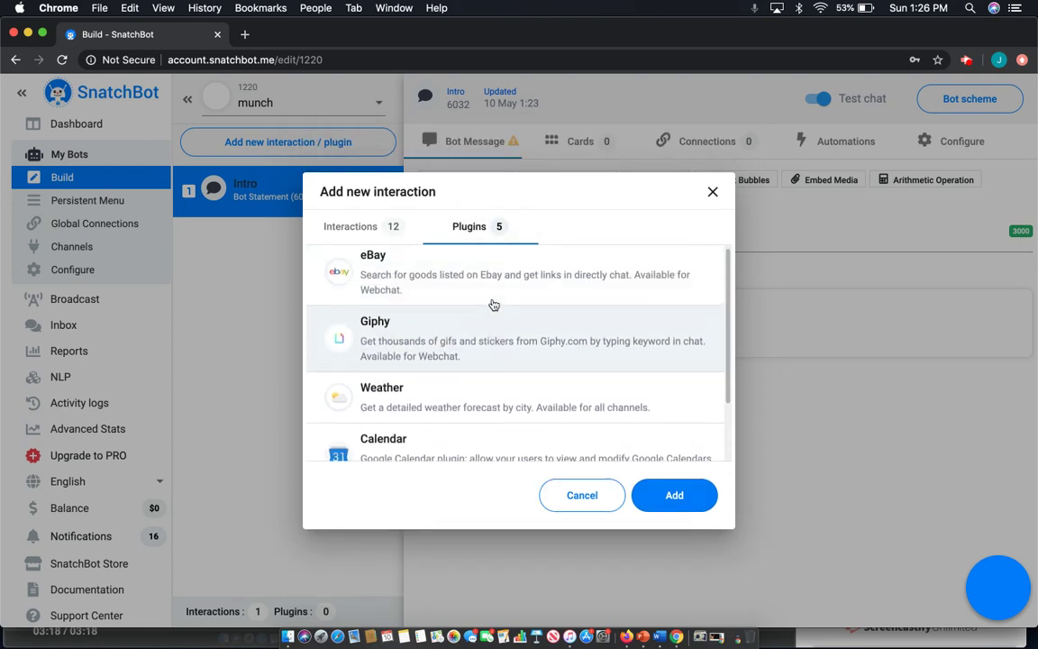
pyautogui.scroll(-2, 474, 364)
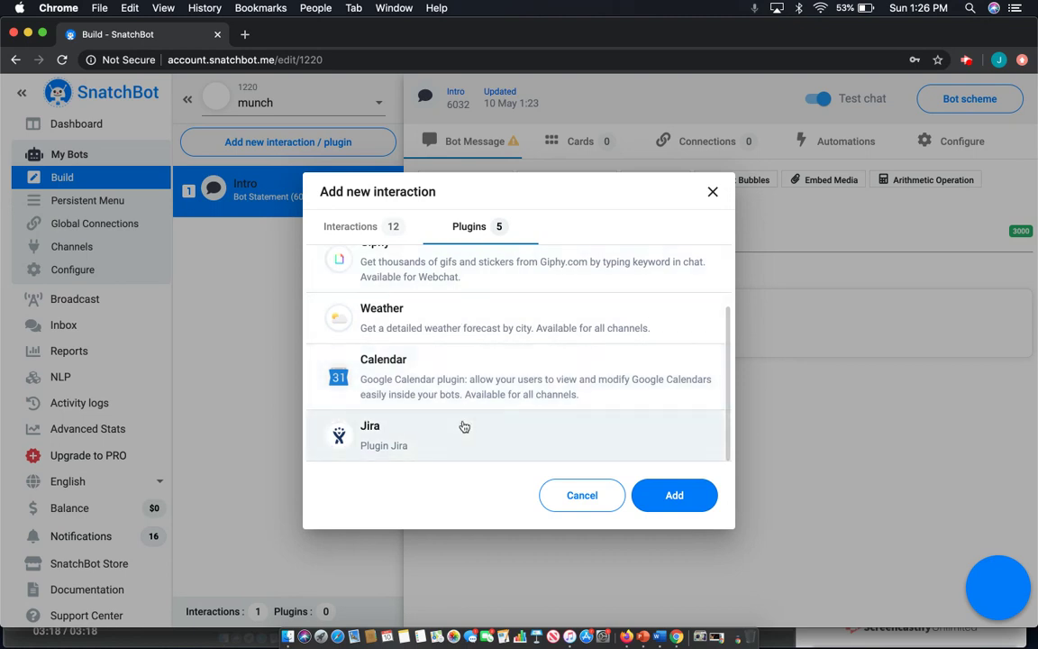
pyautogui.scroll(2, 491, 352)
pyautogui.click(491, 274)
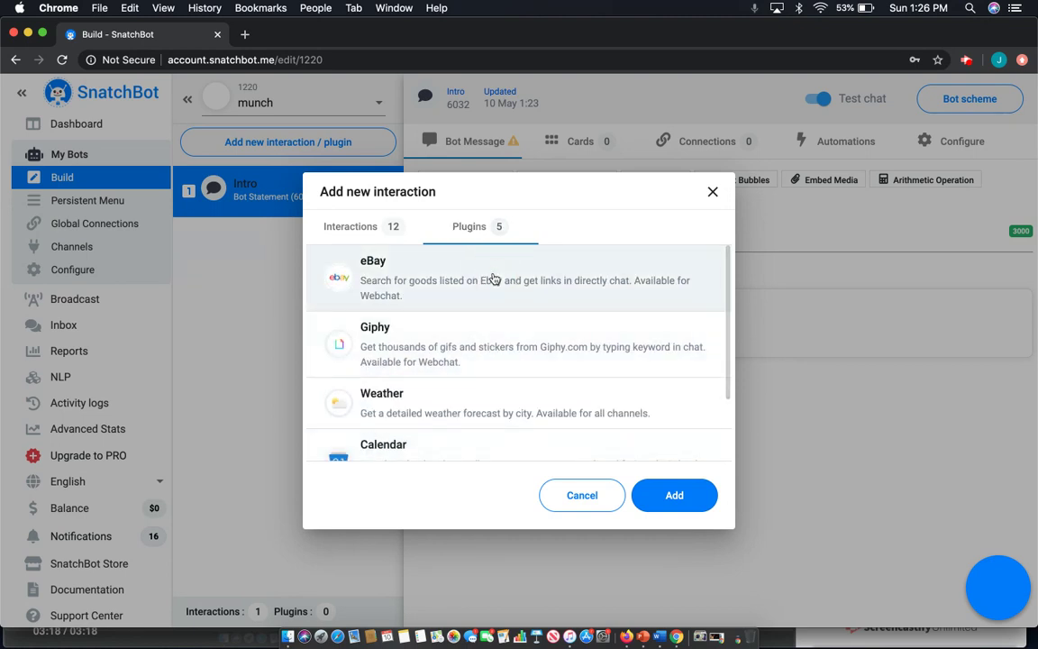
pyautogui.click(676, 495)
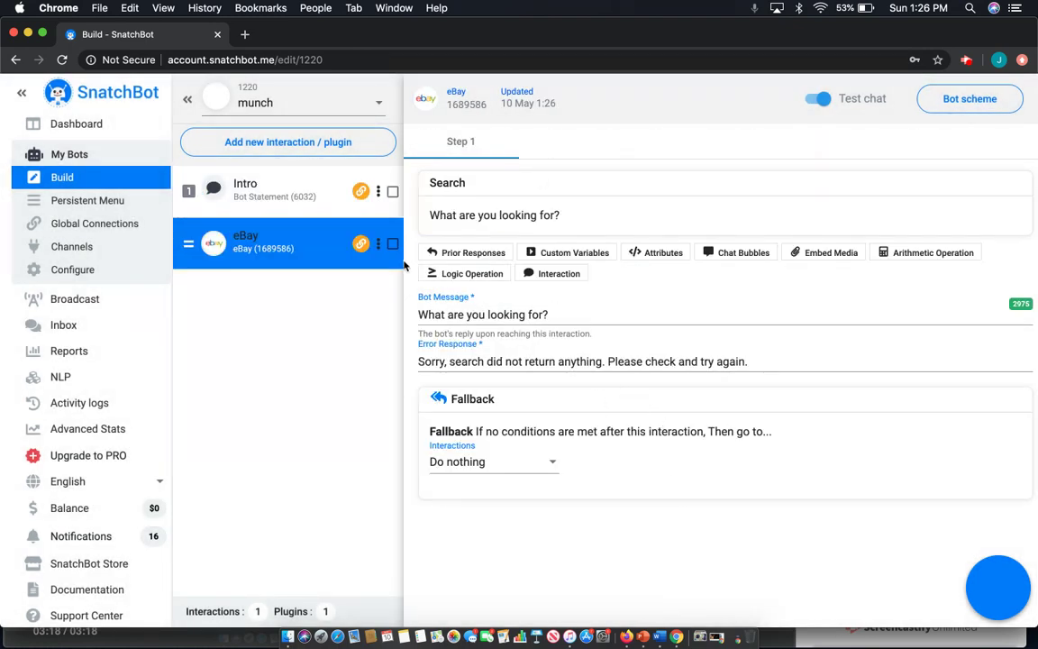
# - Test the eBay interaction in the test chat, confirming it asks what the user wants
pyautogui.click(378, 244)
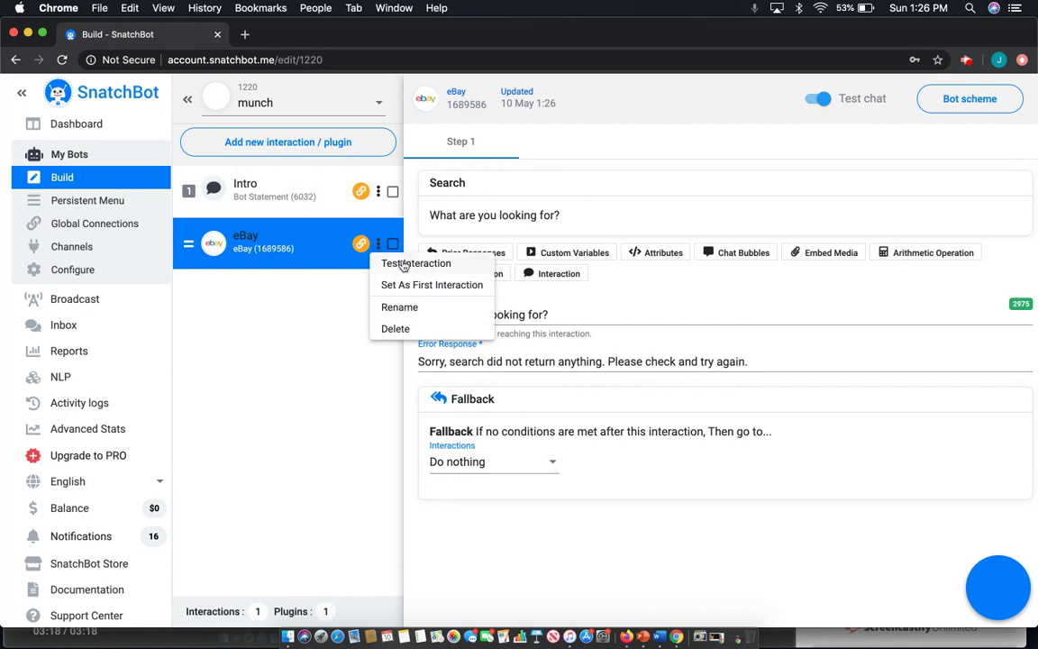
pyautogui.click(401, 269)
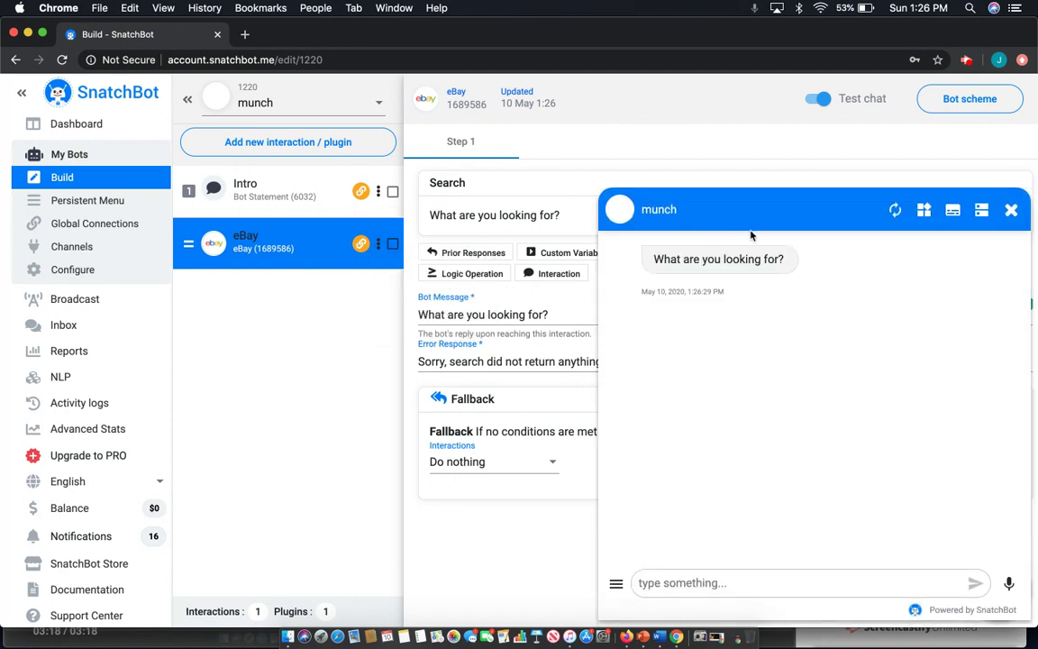
pyautogui.click(1012, 211)
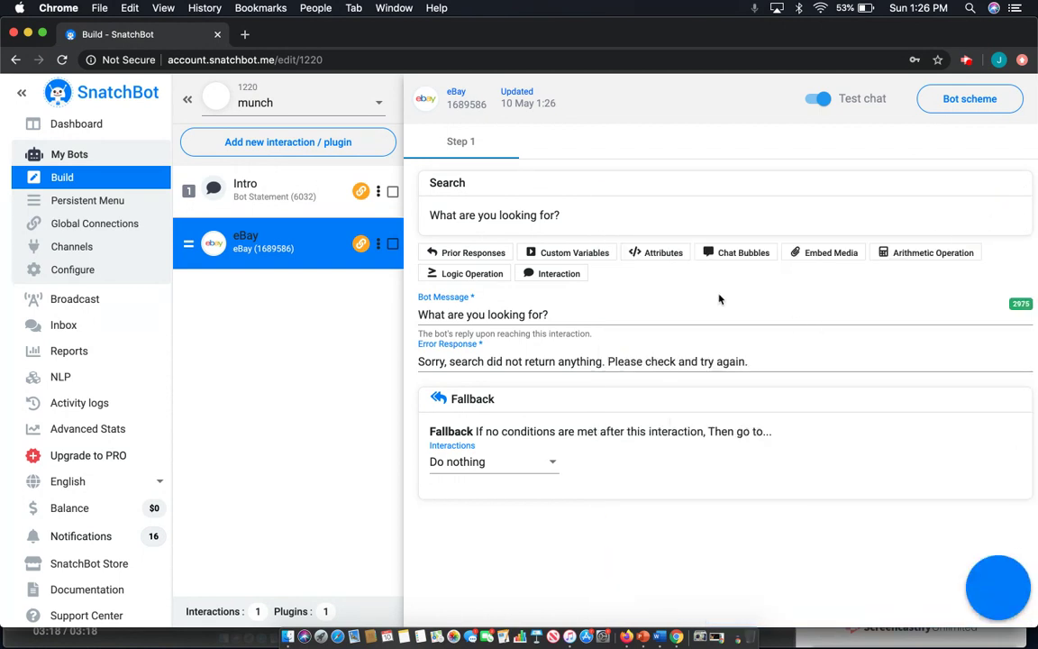
pyautogui.click(322, 146)
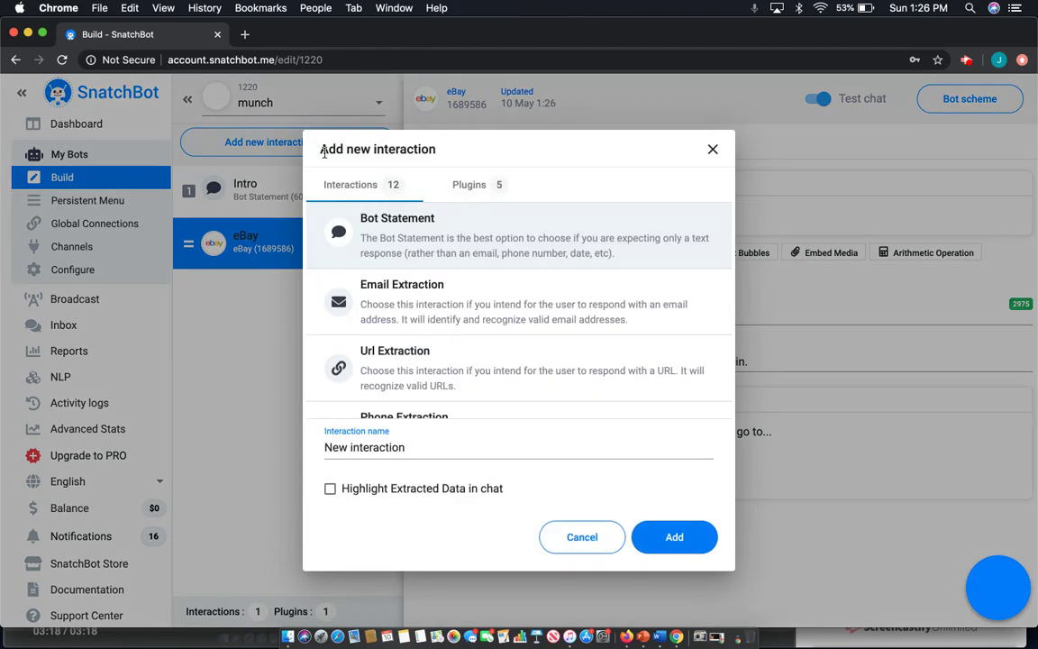
# - Add the Giphy plugin from the Plugins list as a new interaction
pyautogui.click(470, 184)
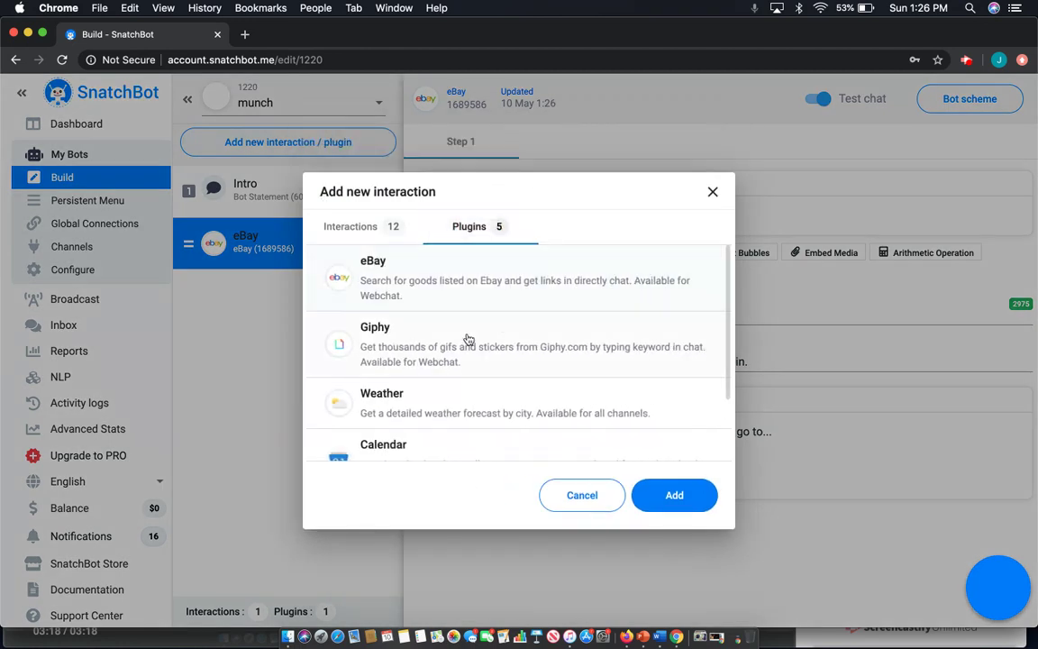
pyautogui.click(465, 341)
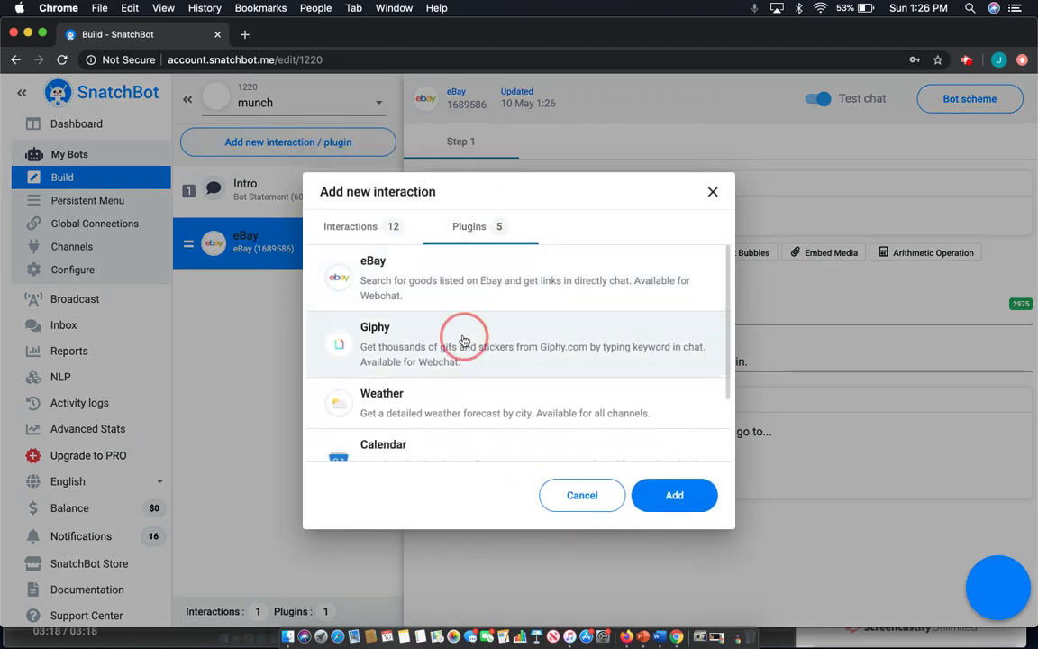
pyautogui.click(674, 495)
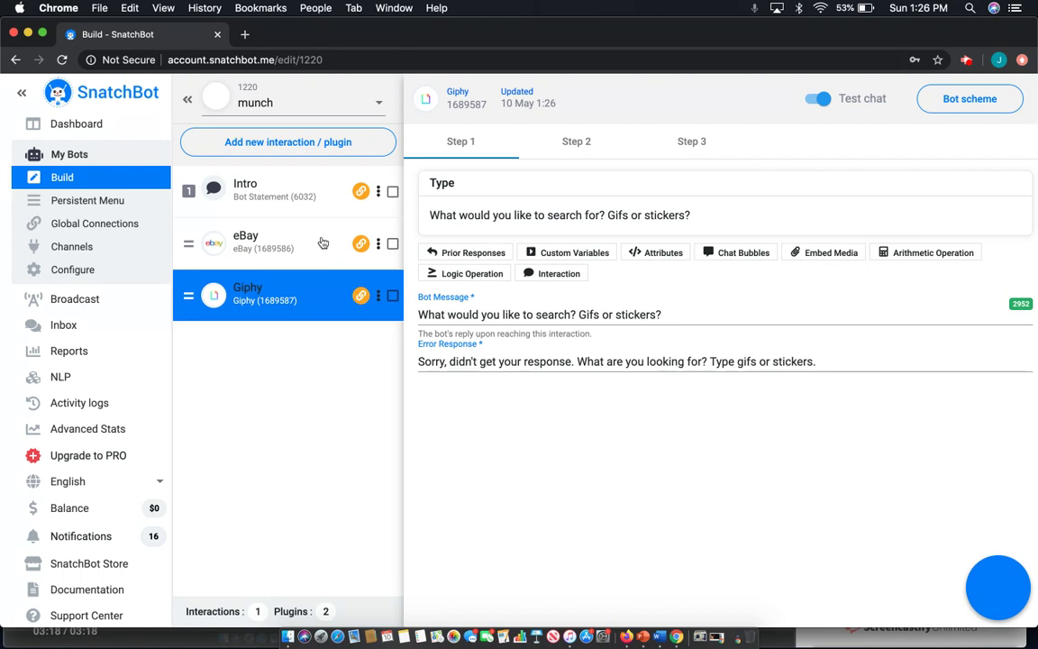
# - Review the Giphy interaction's Step 2 and Step 3, then return to Step 1
pyautogui.click(578, 145)
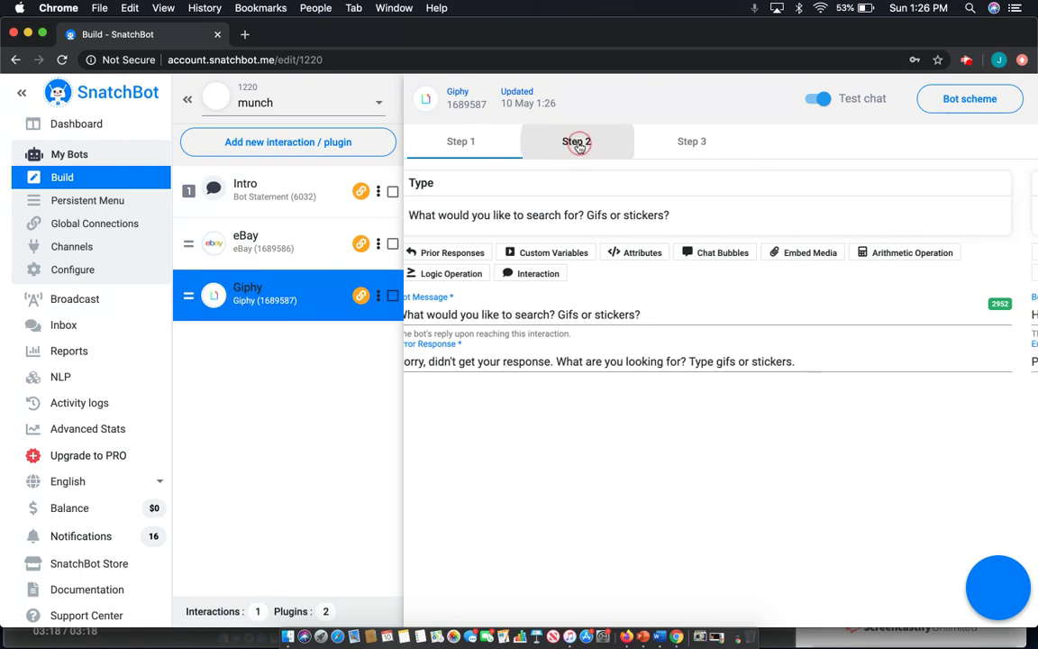
pyautogui.click(689, 144)
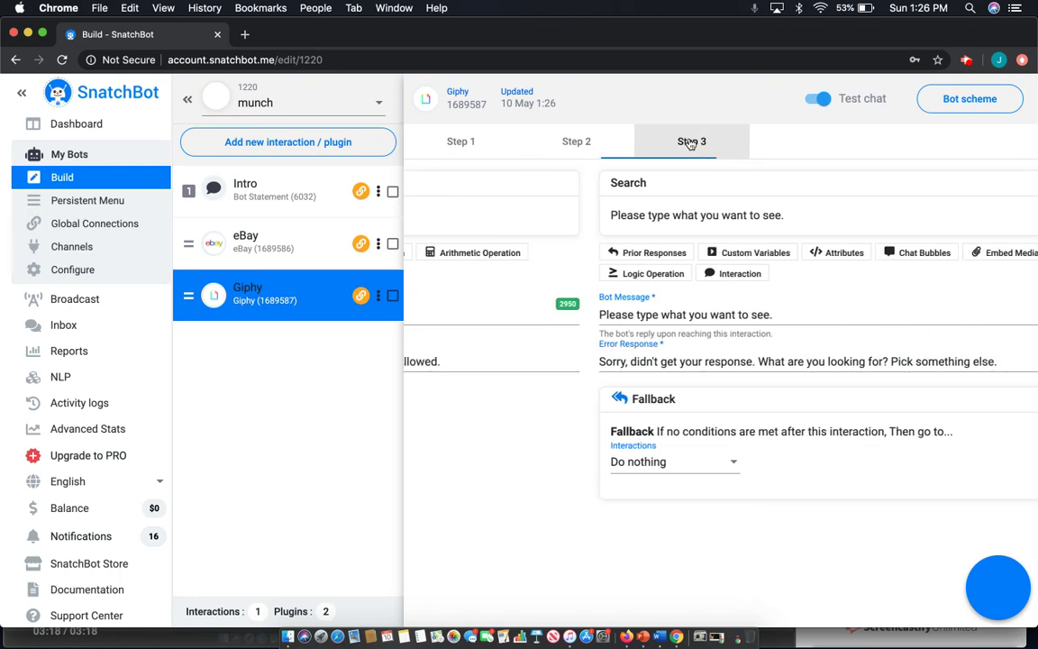
pyautogui.click(465, 146)
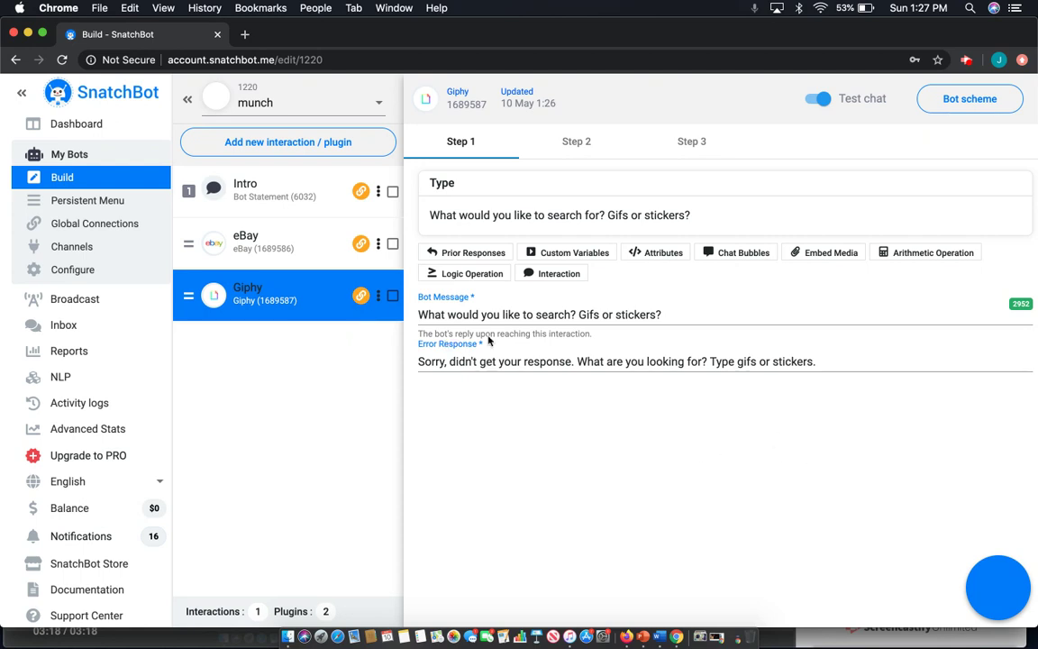
# - Test the Giphy interaction in chat, requesting 3 gifs for Dogs
pyautogui.click(378, 297)
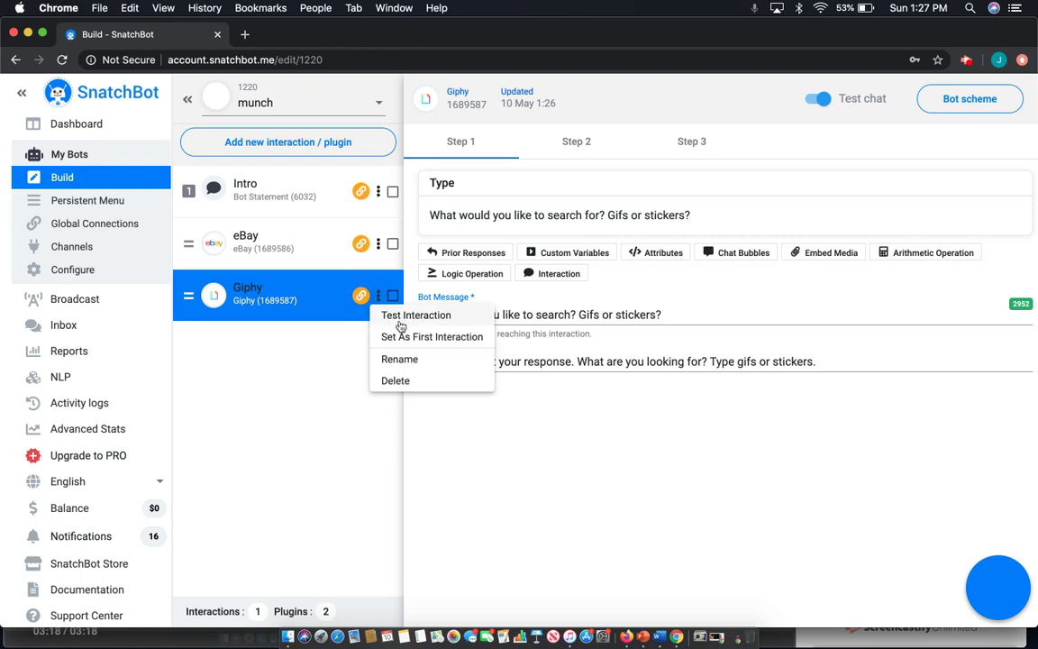
pyautogui.click(416, 315)
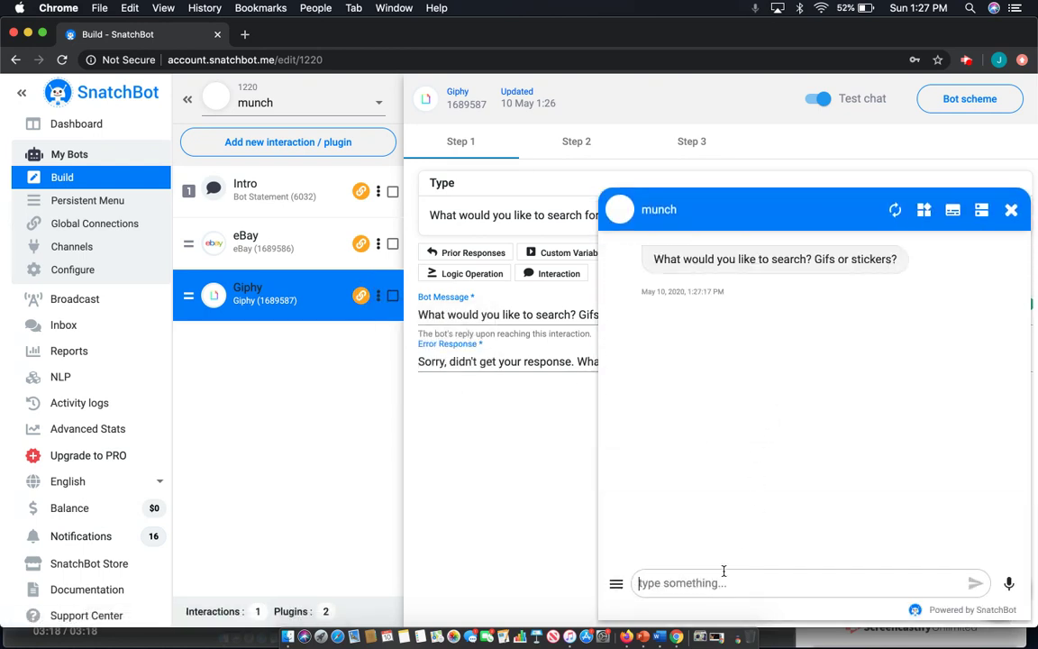
pyautogui.write('Gifs')
pyautogui.press('Return')
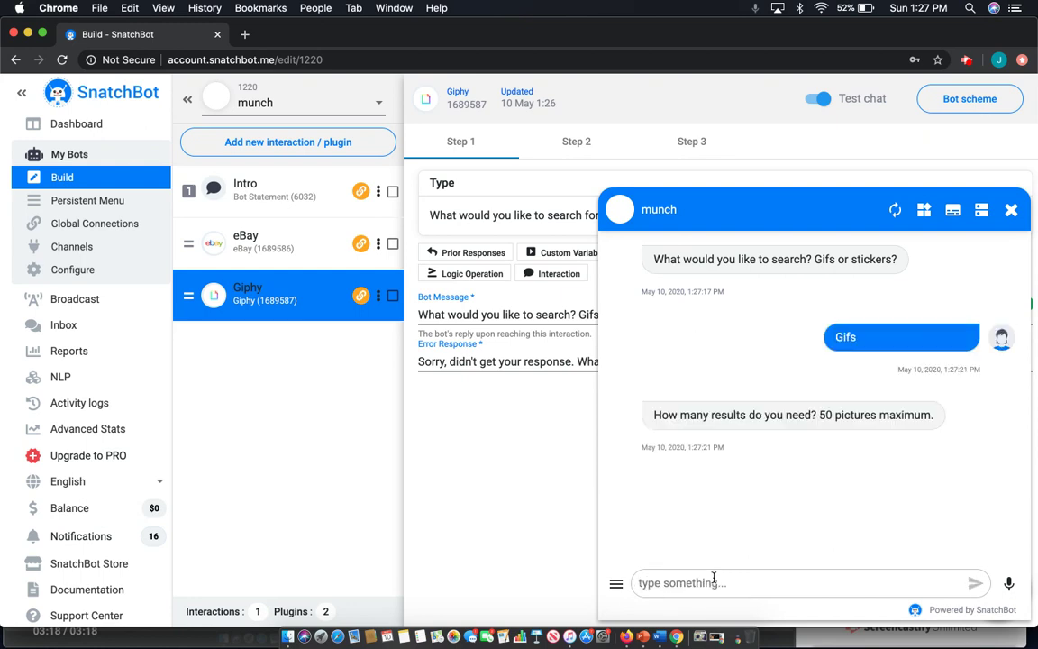
pyautogui.write('3')
pyautogui.press('Return')
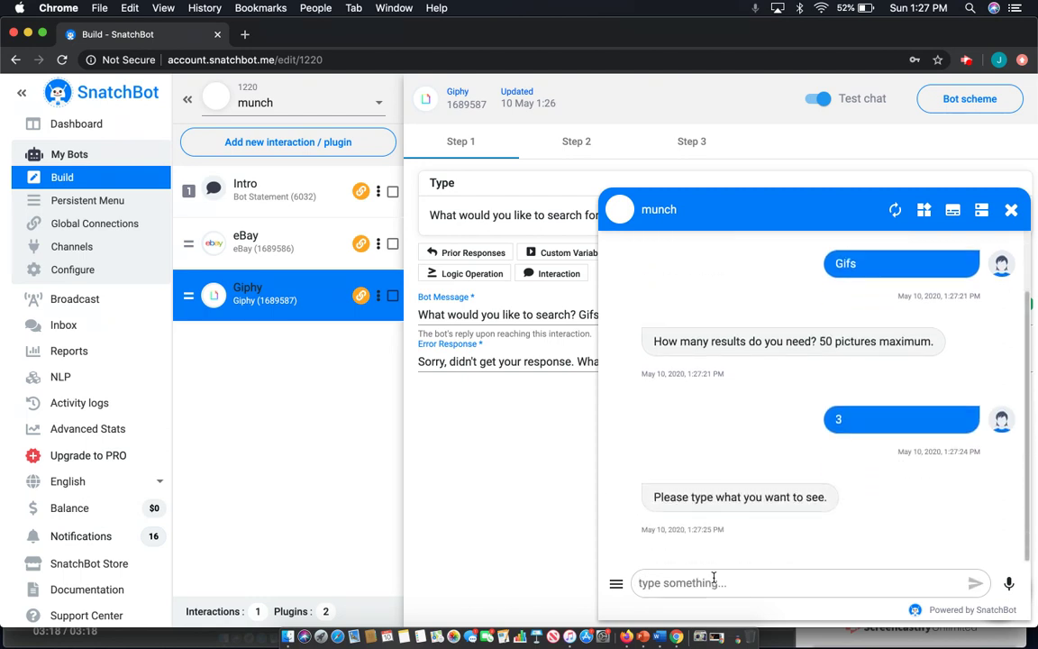
pyautogui.write('Dogs')
pyautogui.press('Return')
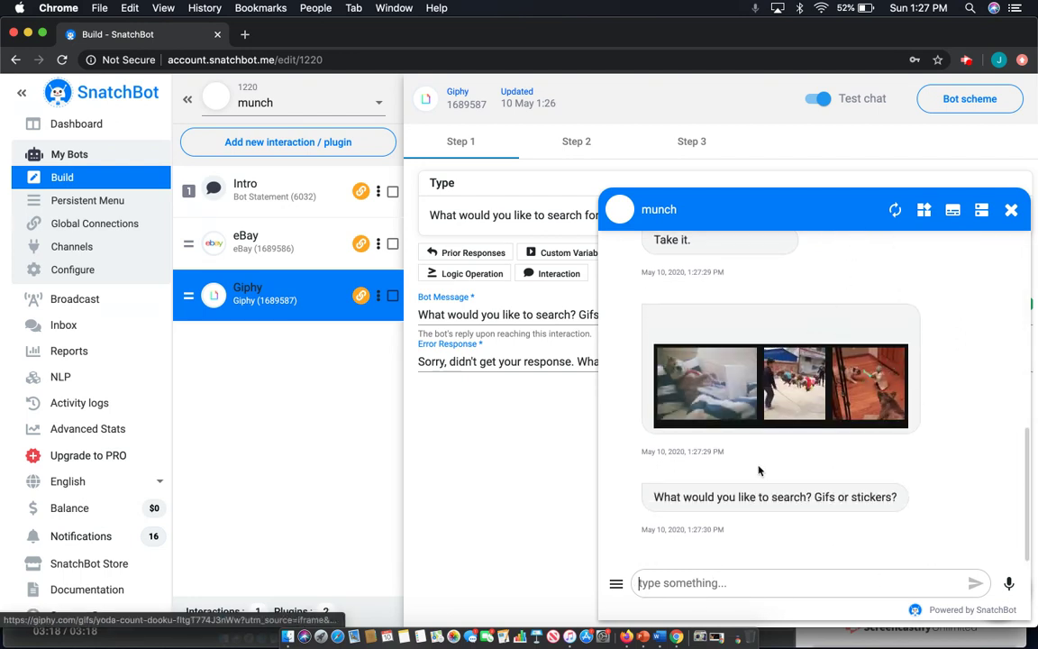
pyautogui.click(1010, 213)
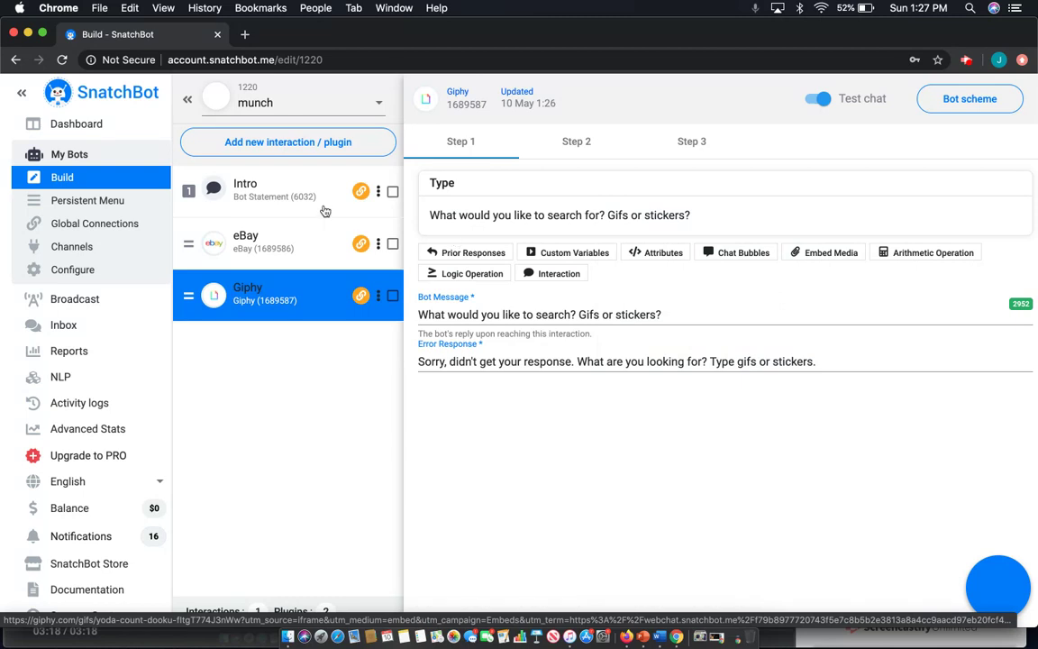
# - Add the Weather plugin as a new interaction
pyautogui.click(290, 148)
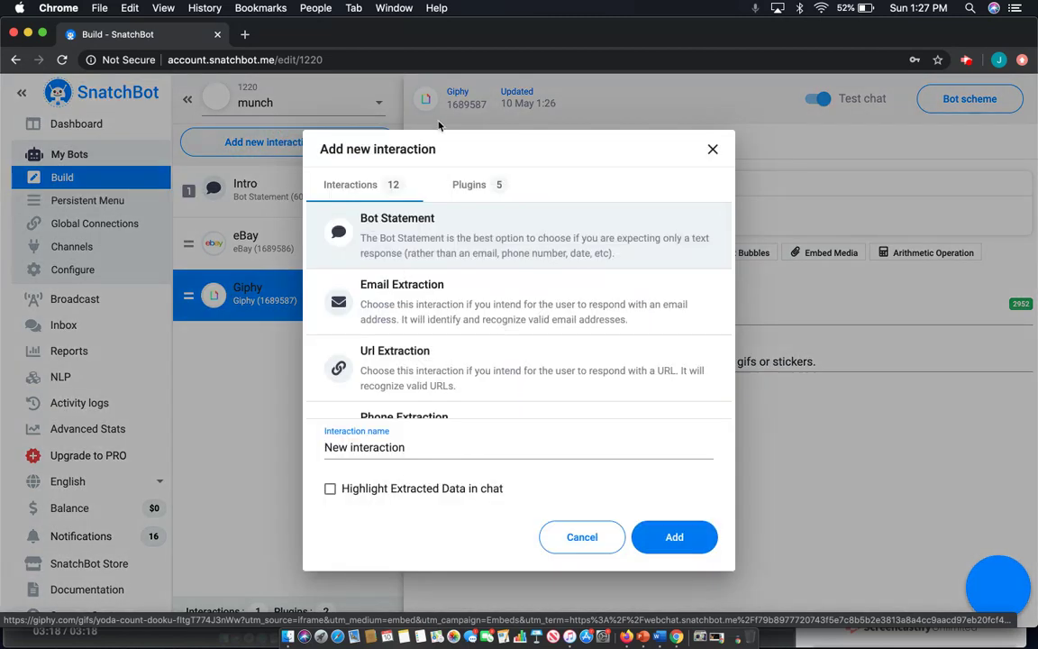
pyautogui.click(471, 184)
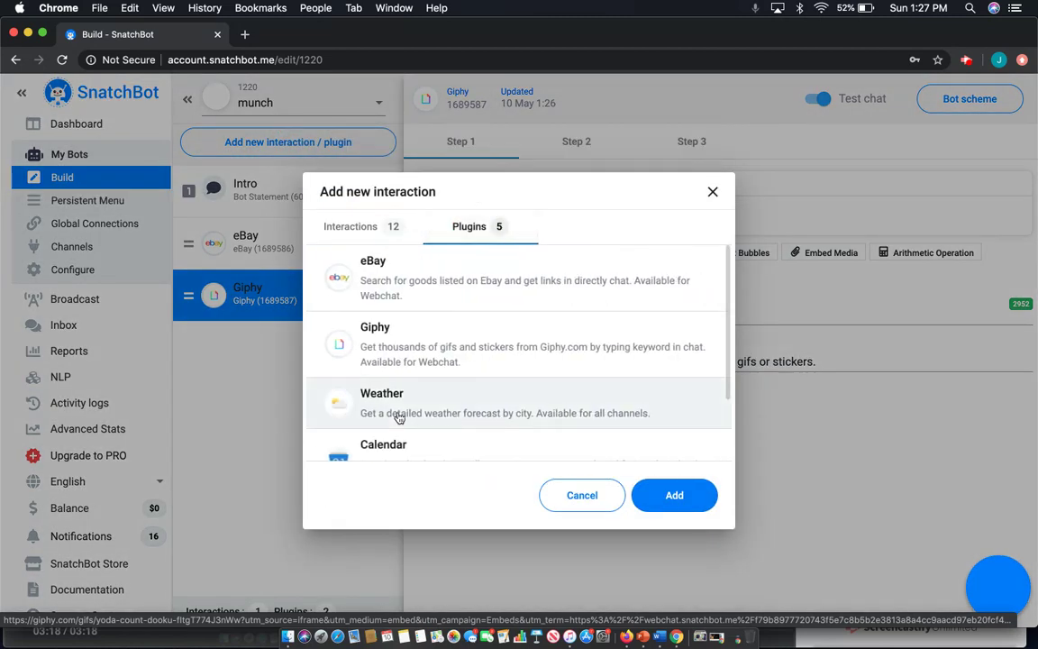
pyautogui.click(671, 501)
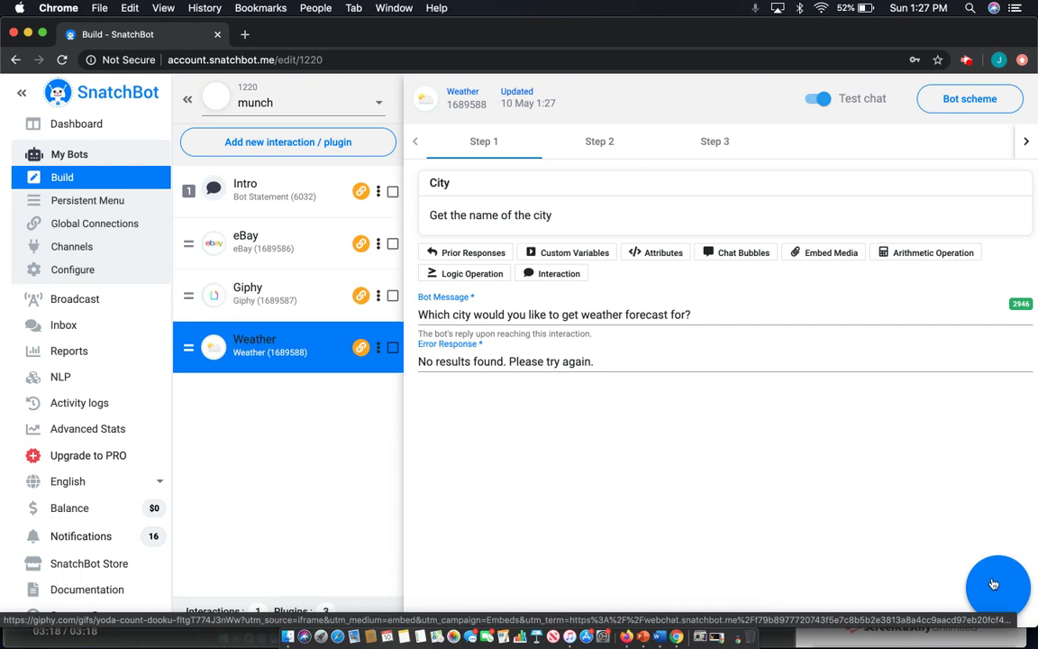
# - Test the Weather interaction for Toronto's current weather in Celsius, getting +6 C and 80% humidity
pyautogui.click(379, 347)
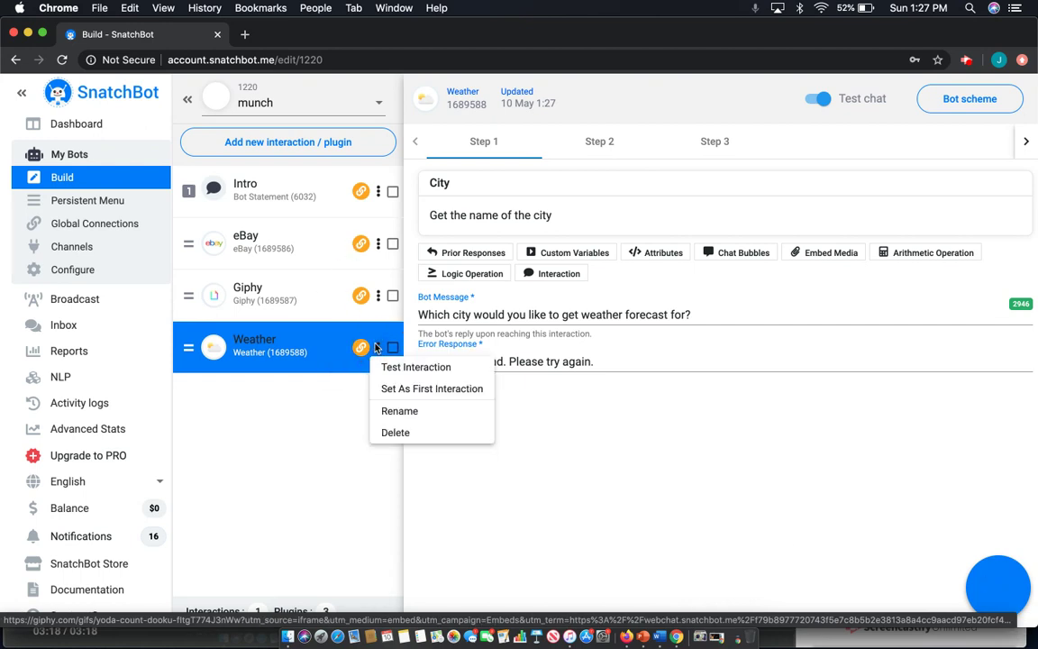
pyautogui.click(386, 368)
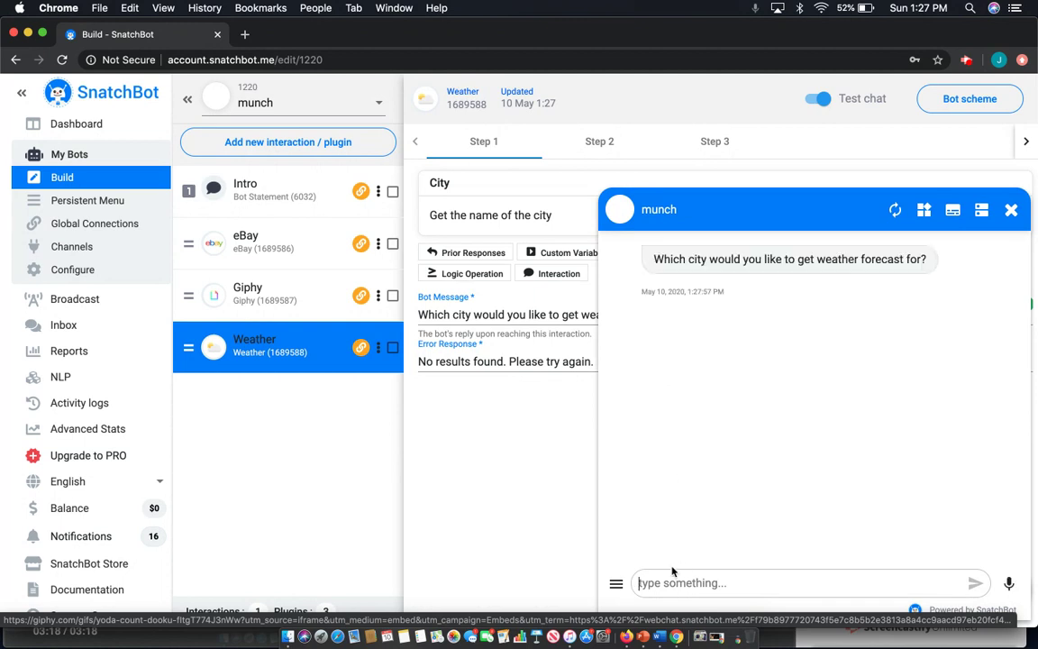
pyautogui.write('Toronto')
pyautogui.press('Return')
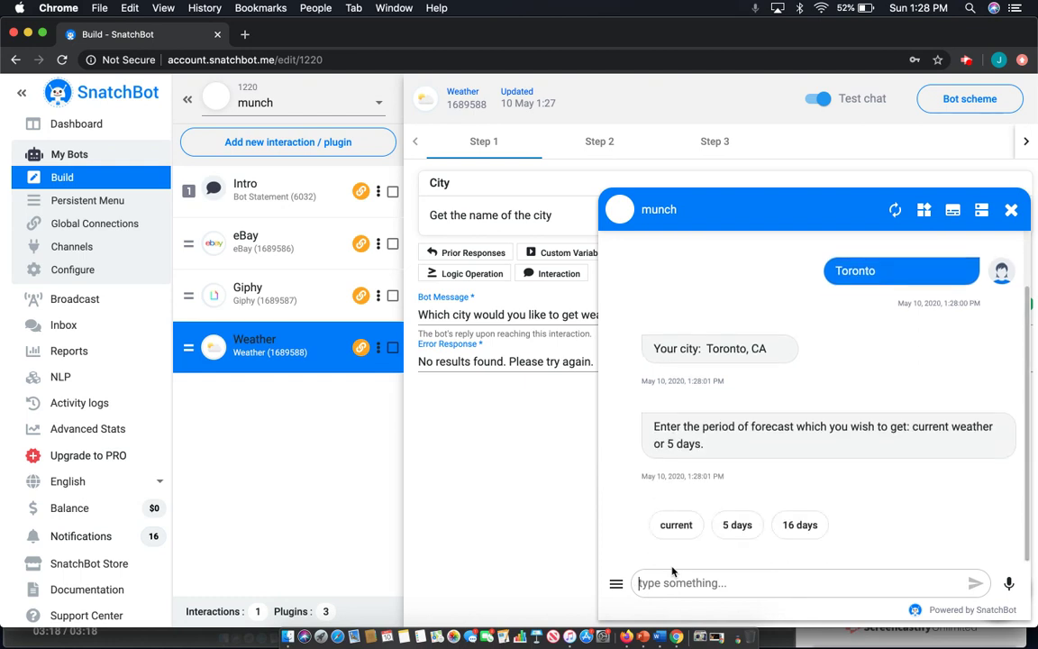
pyautogui.click(676, 525)
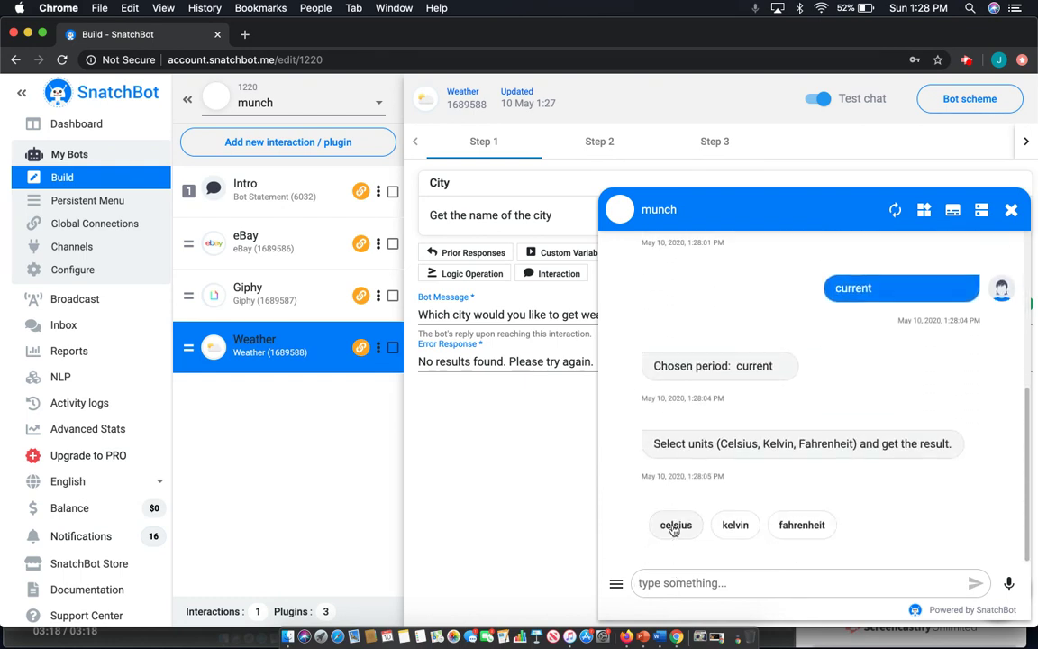
pyautogui.click(676, 525)
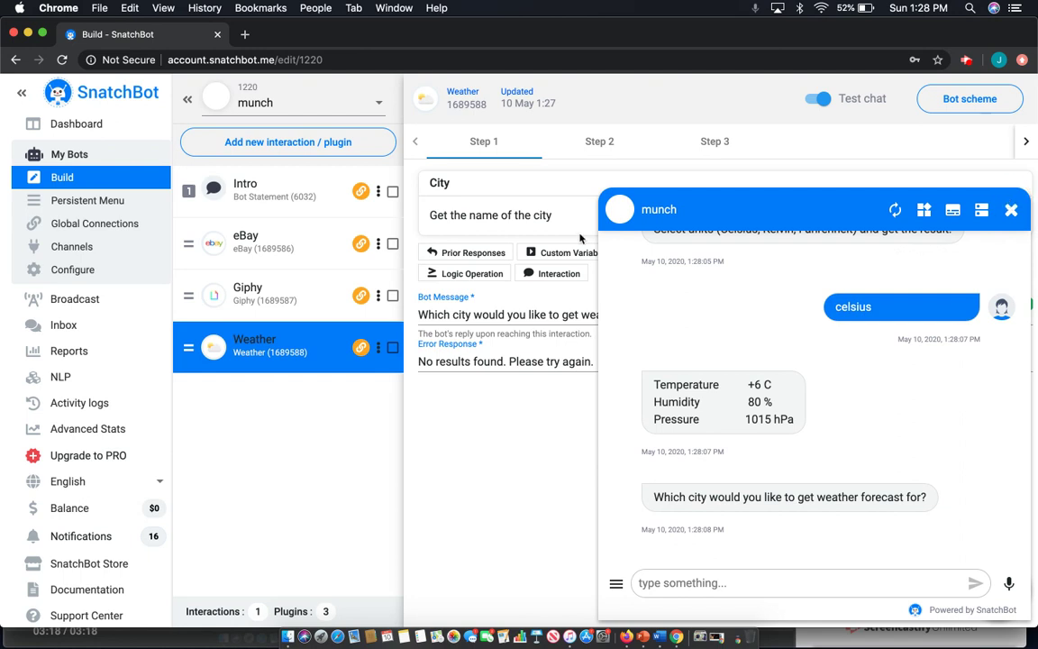
pyautogui.click(303, 144)
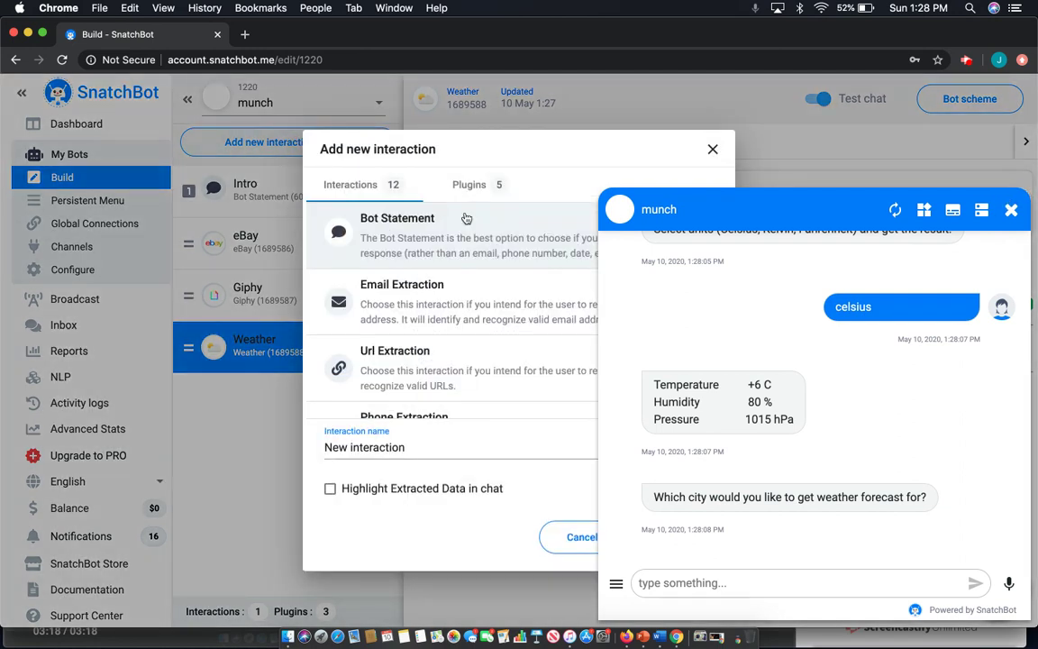
# - Add the Google Calendar plugin to munch from the Plugins list
pyautogui.click(478, 195)
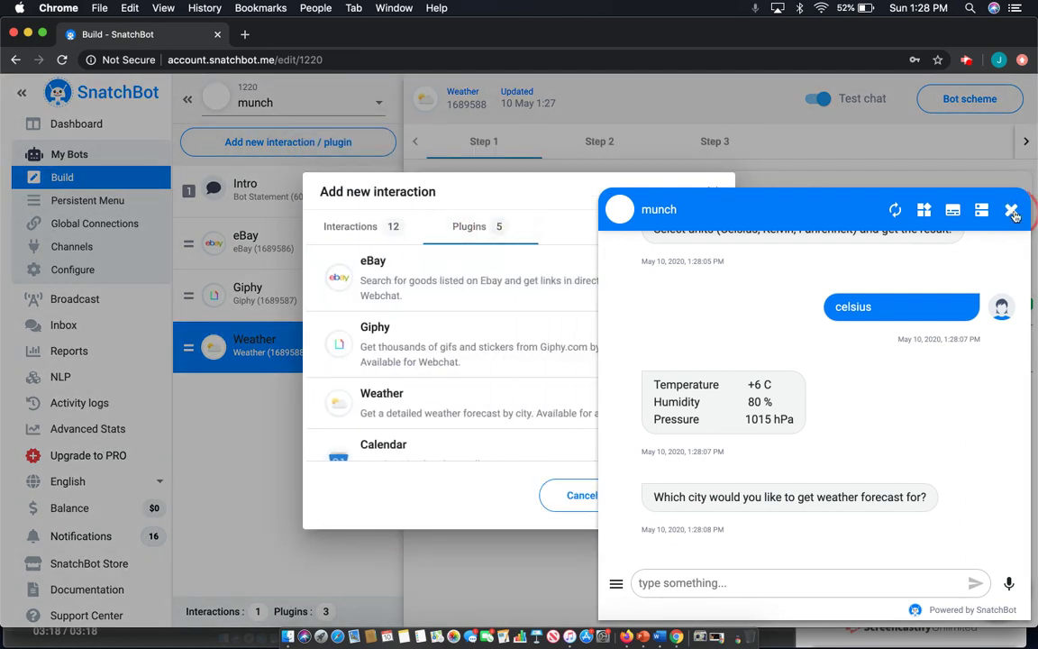
pyautogui.click(967, 213)
pyautogui.scroll(-2, 491, 409)
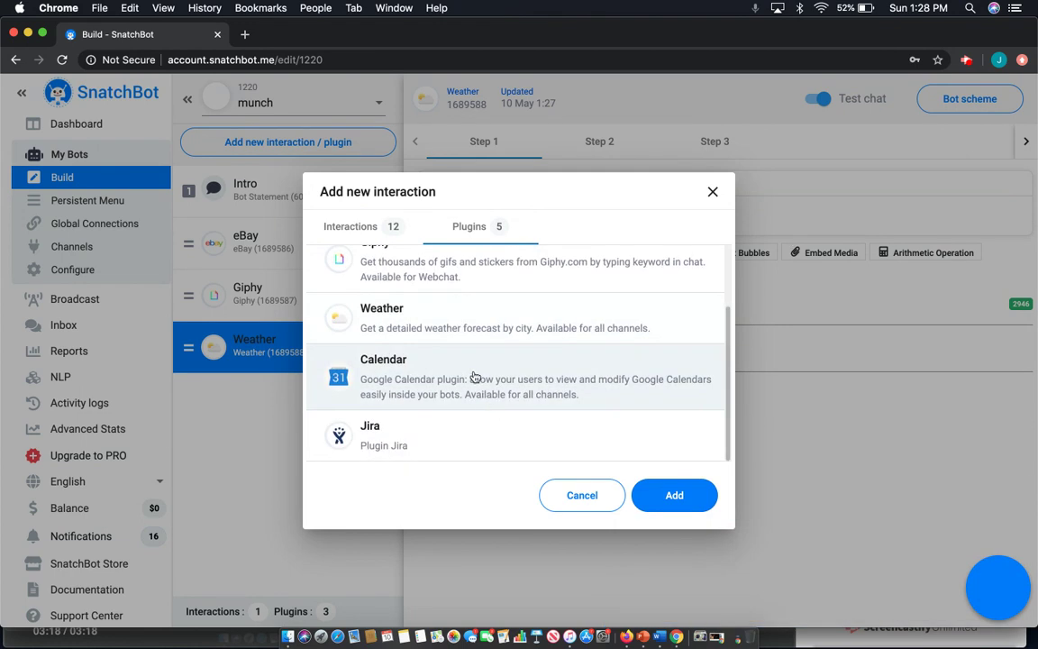
pyautogui.click(475, 378)
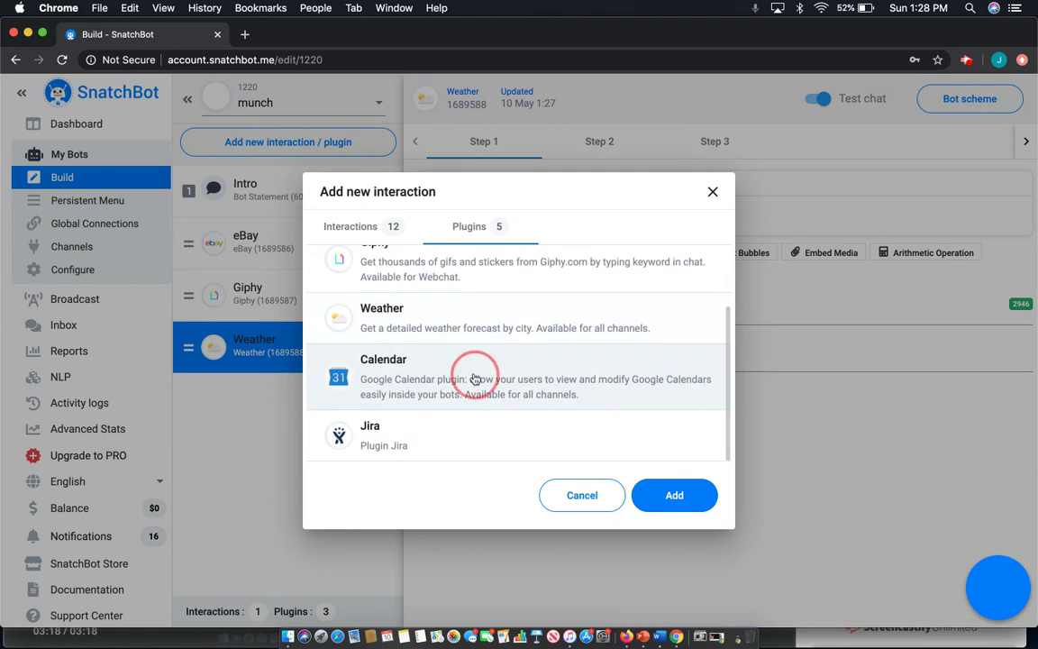
pyautogui.click(669, 494)
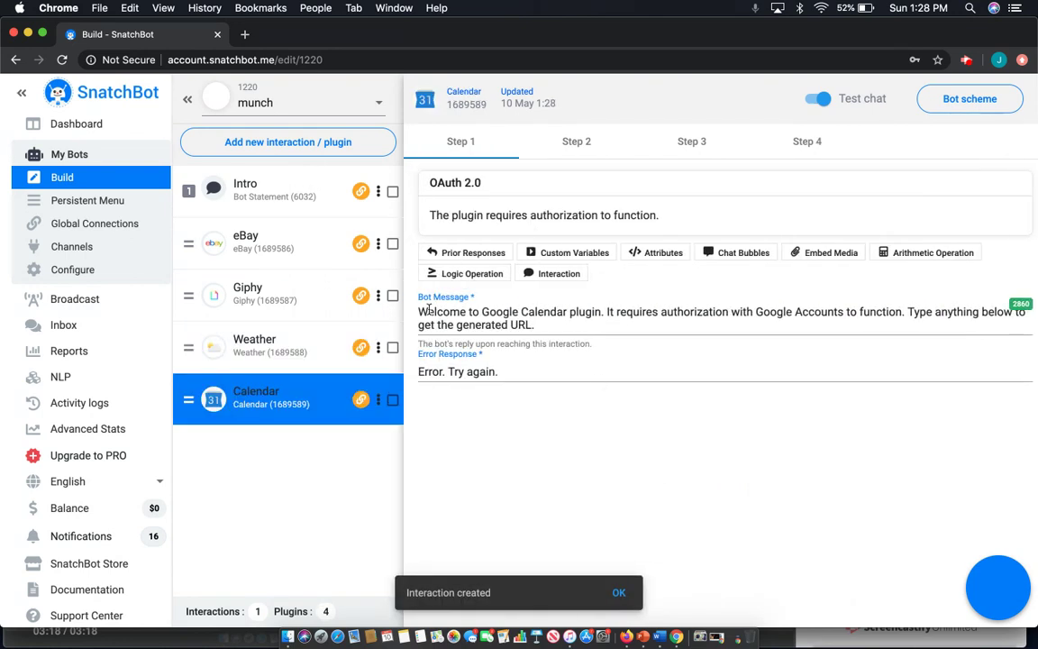
pyautogui.click(378, 399)
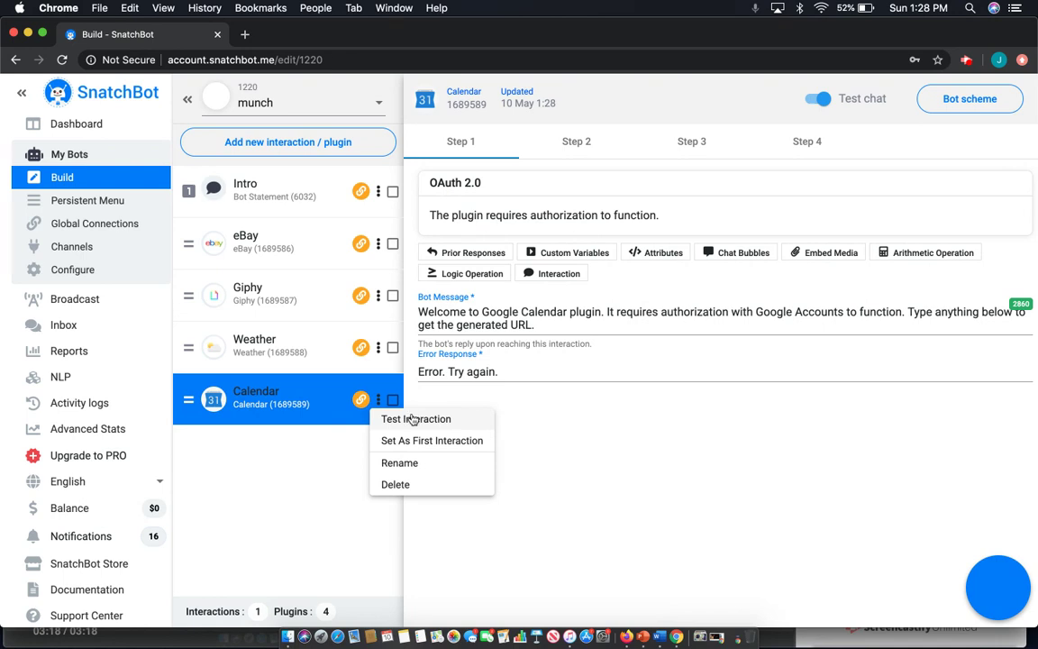
# - Test the Calendar interaction by sending Hello to get the Google authorization link
pyautogui.click(416, 420)
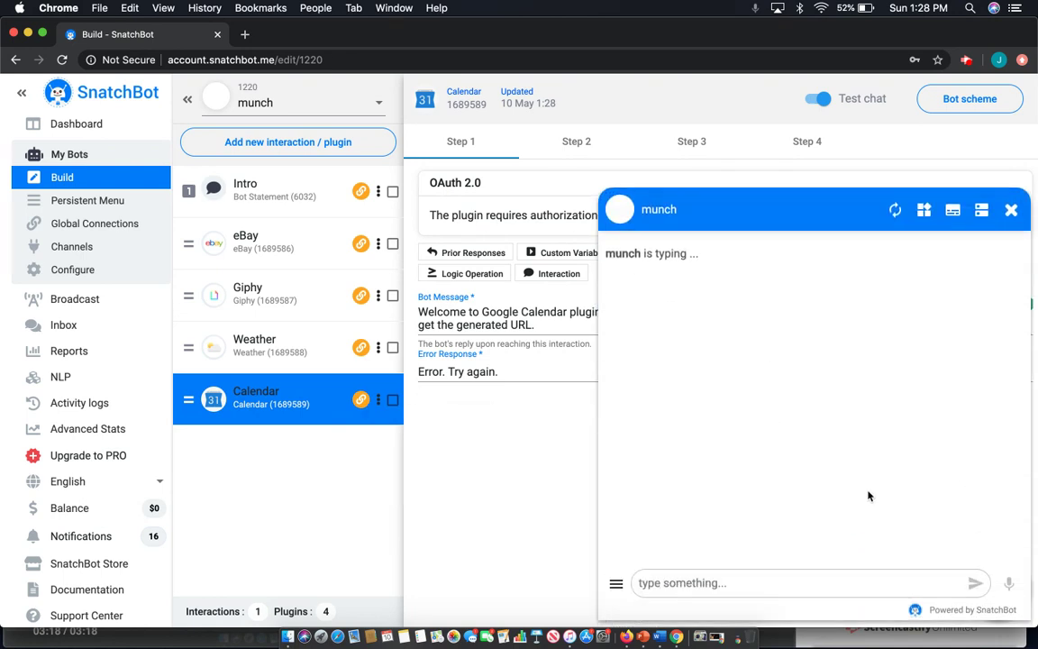
pyautogui.click(762, 583)
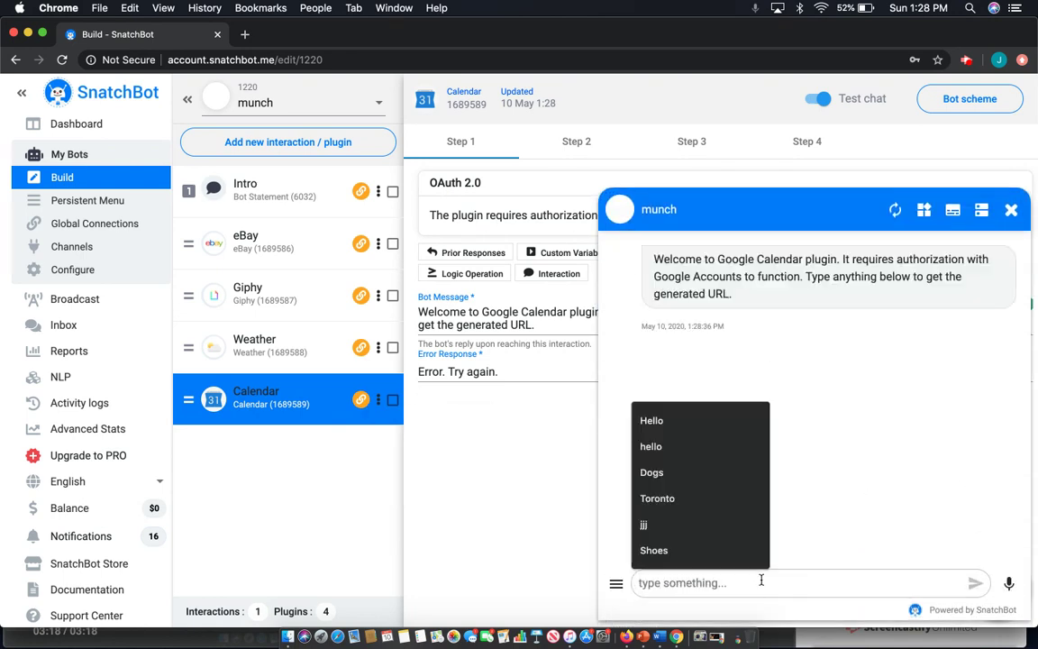
pyautogui.click(655, 421)
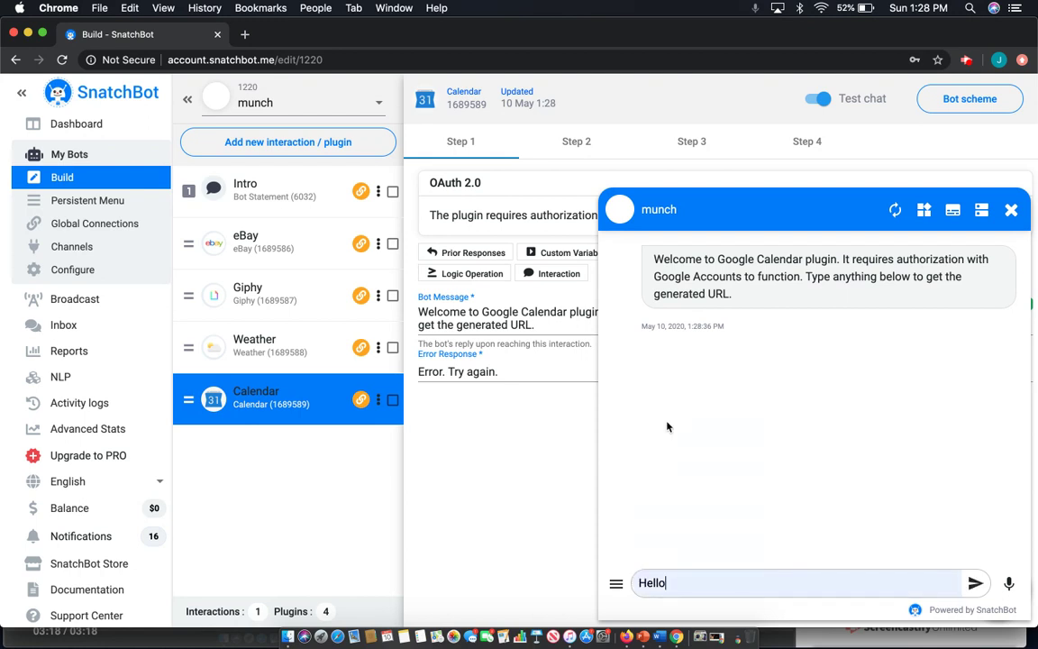
pyautogui.press('Return')
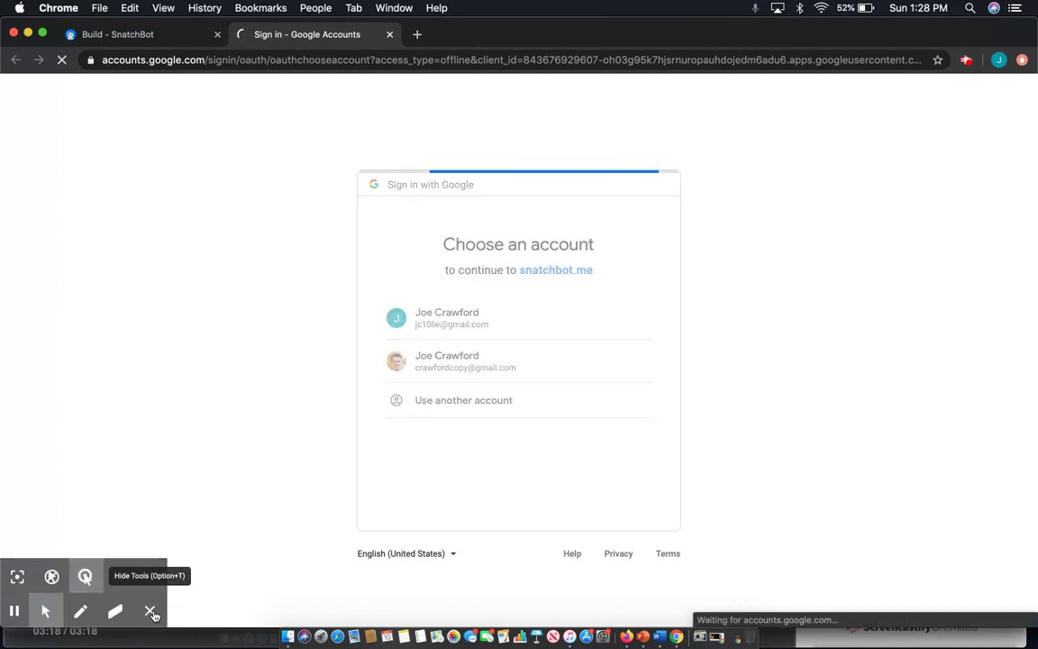
# - Choose the Google account and select the returned snatchbot.me redirect URL
pyautogui.click(83, 572)
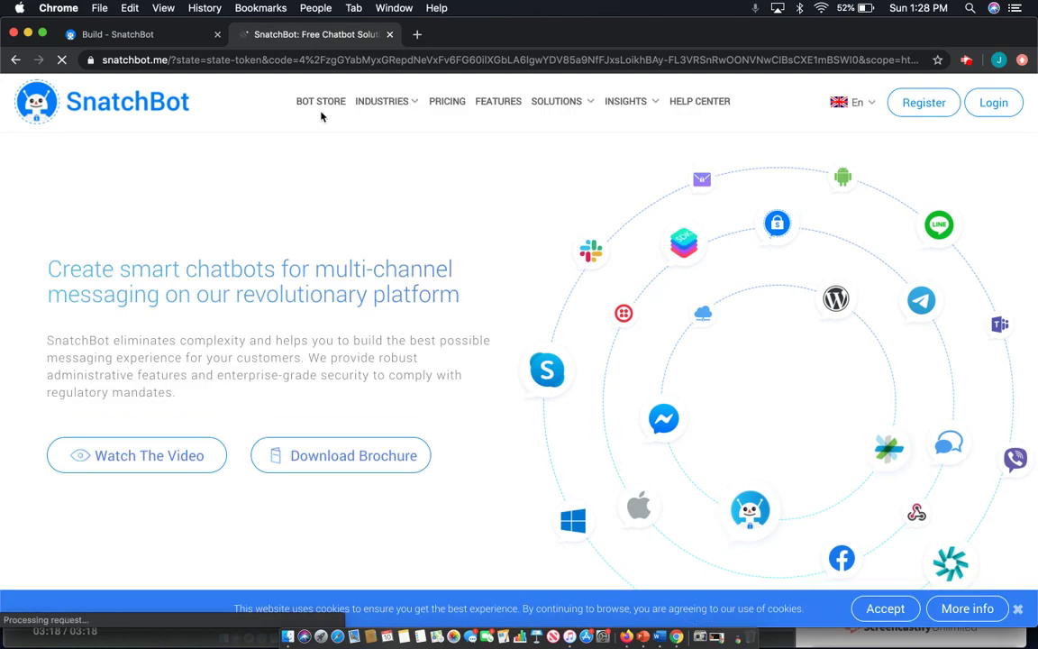
pyautogui.click(308, 60)
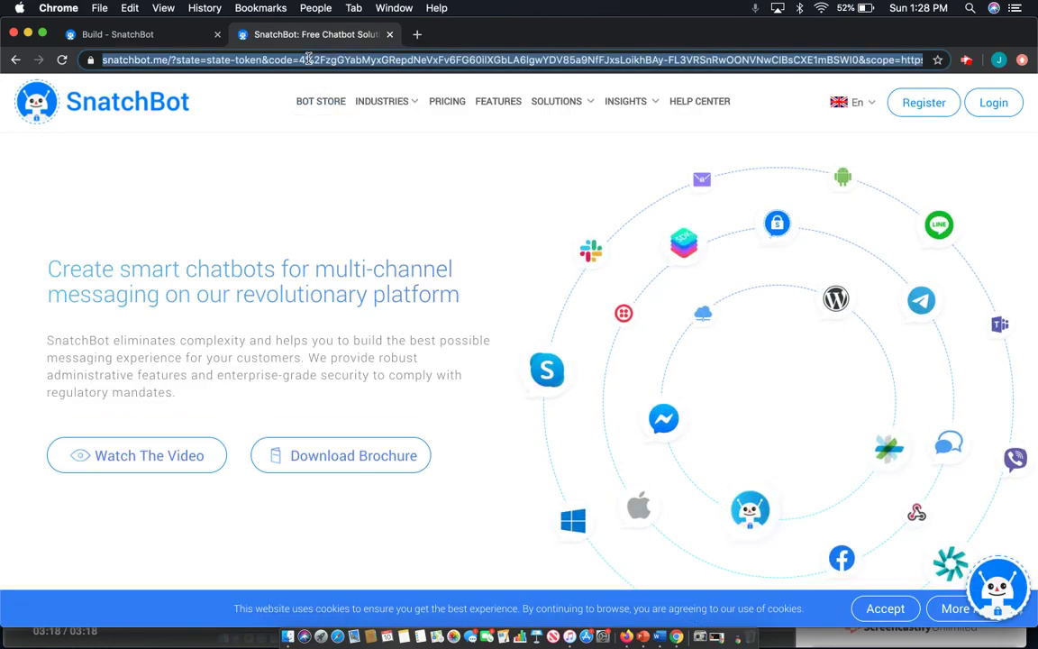
# - Complete the Google Calendar authorization by sending the copied redirect URL in the test chat
pyautogui.click(144, 37)
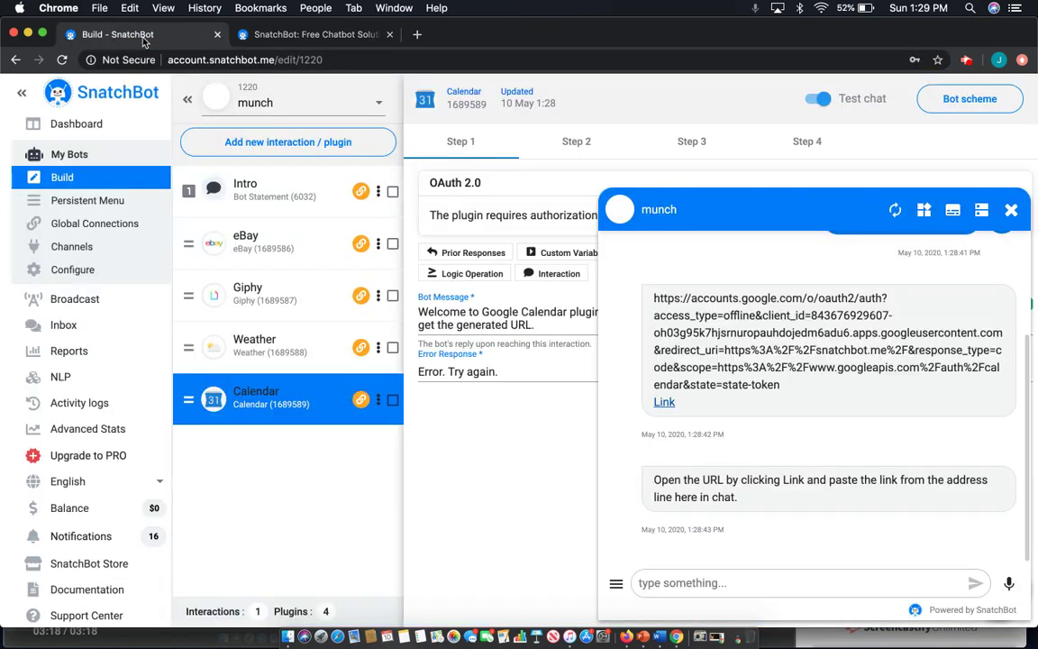
pyautogui.click(717, 583)
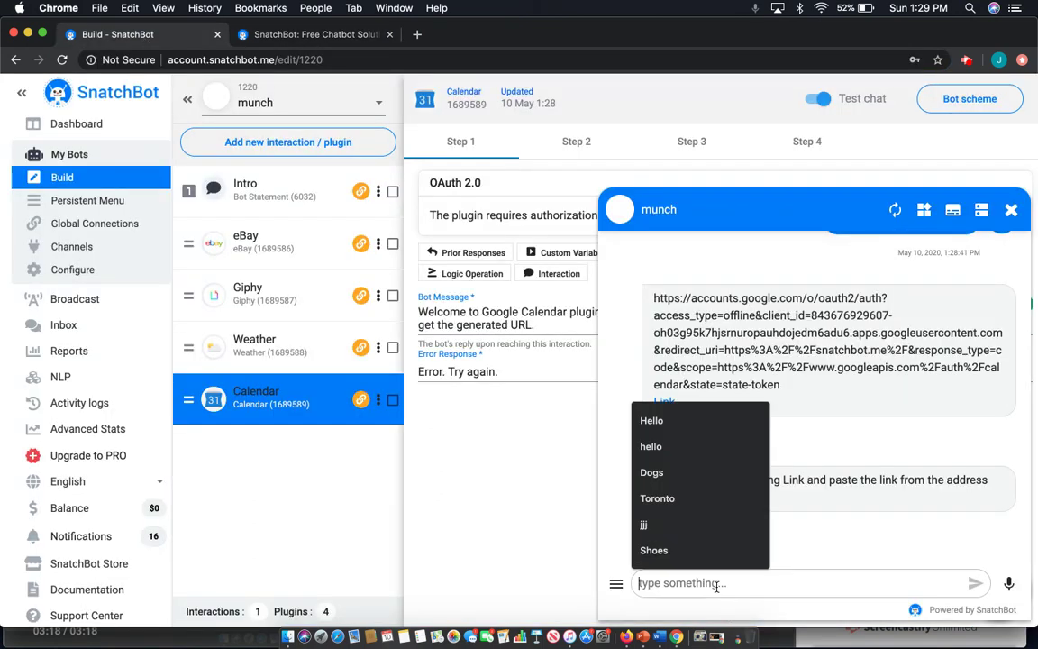
pyautogui.press('Return')
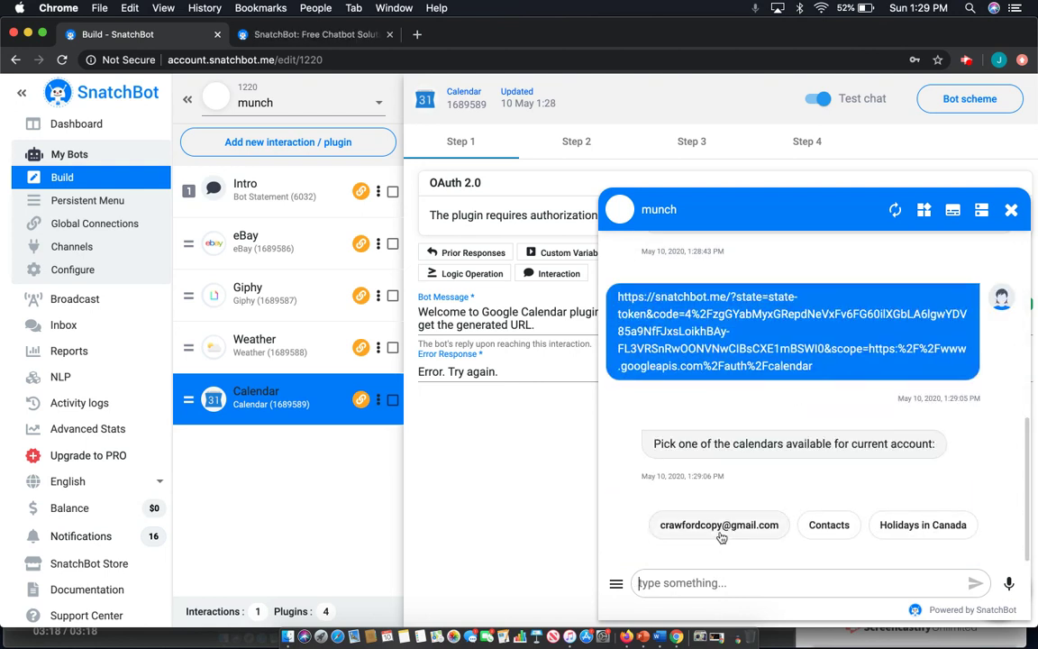
# - Choose the account's calendar, show events ("No upcoming events found"), and close the test chat
pyautogui.click(721, 529)
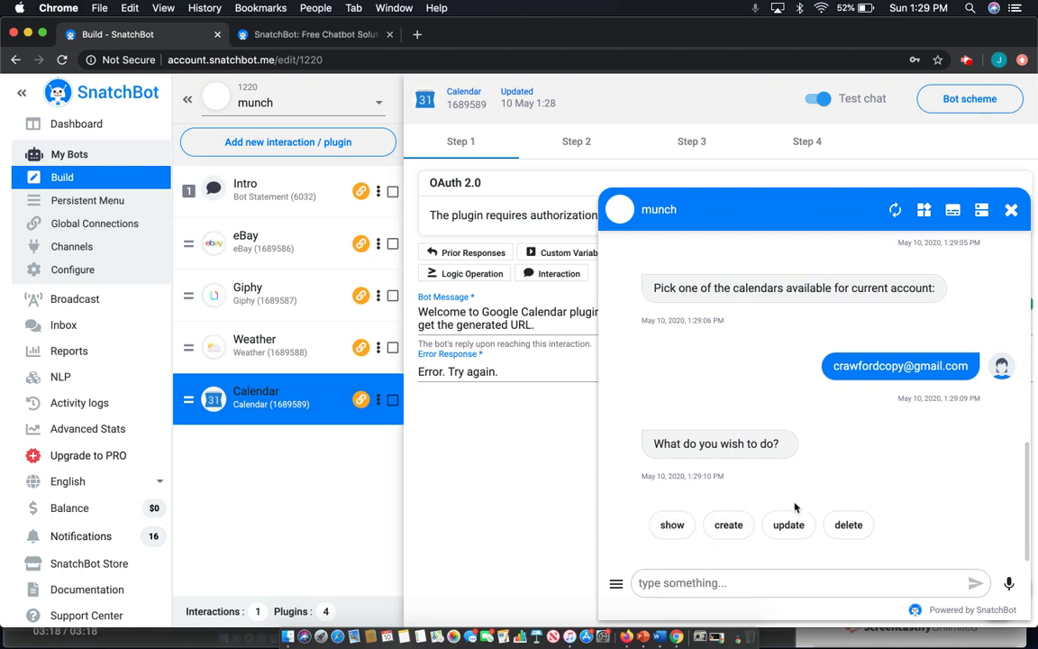
pyautogui.click(674, 530)
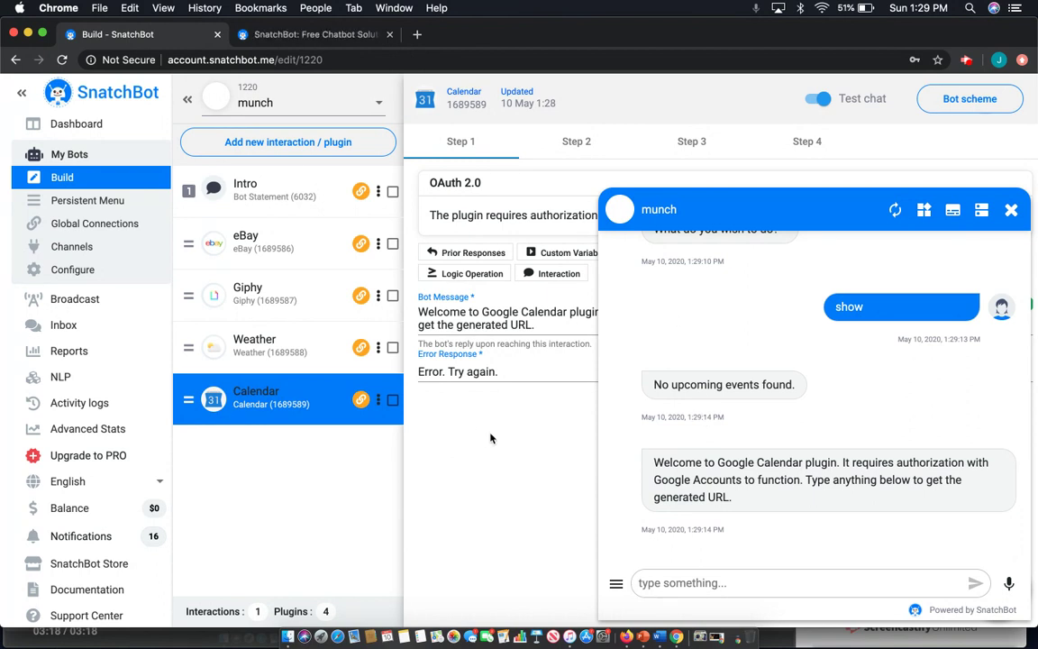
pyautogui.click(1012, 210)
pyautogui.click(281, 144)
# - Add the Jira plugin to munch and check its Step 2 and Step 1
pyautogui.click(469, 189)
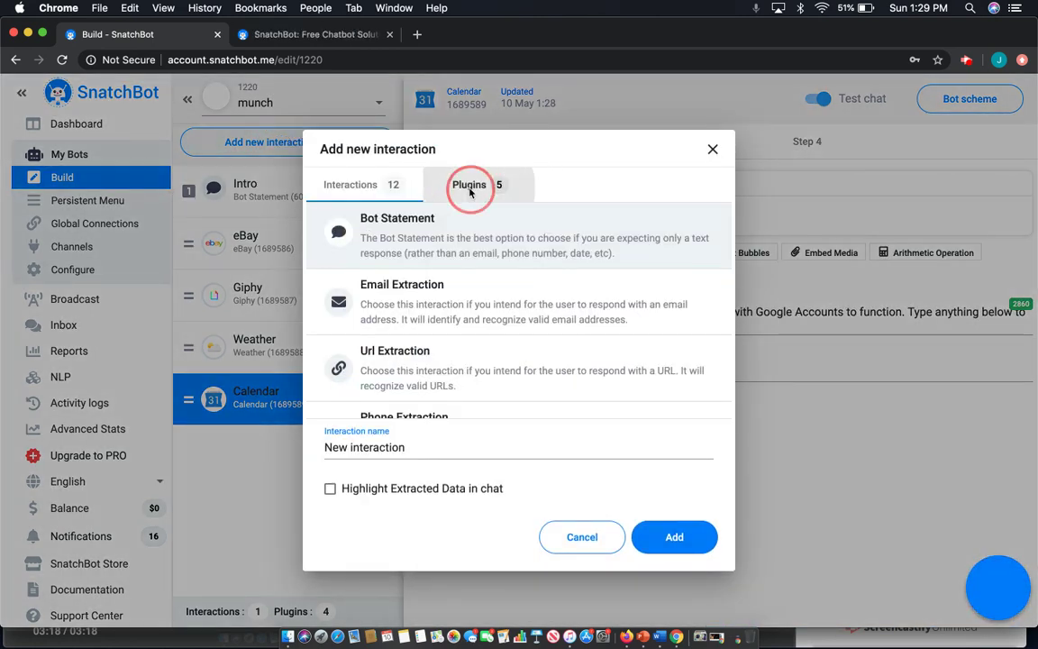
pyautogui.scroll(-3, 531, 412)
pyautogui.click(504, 447)
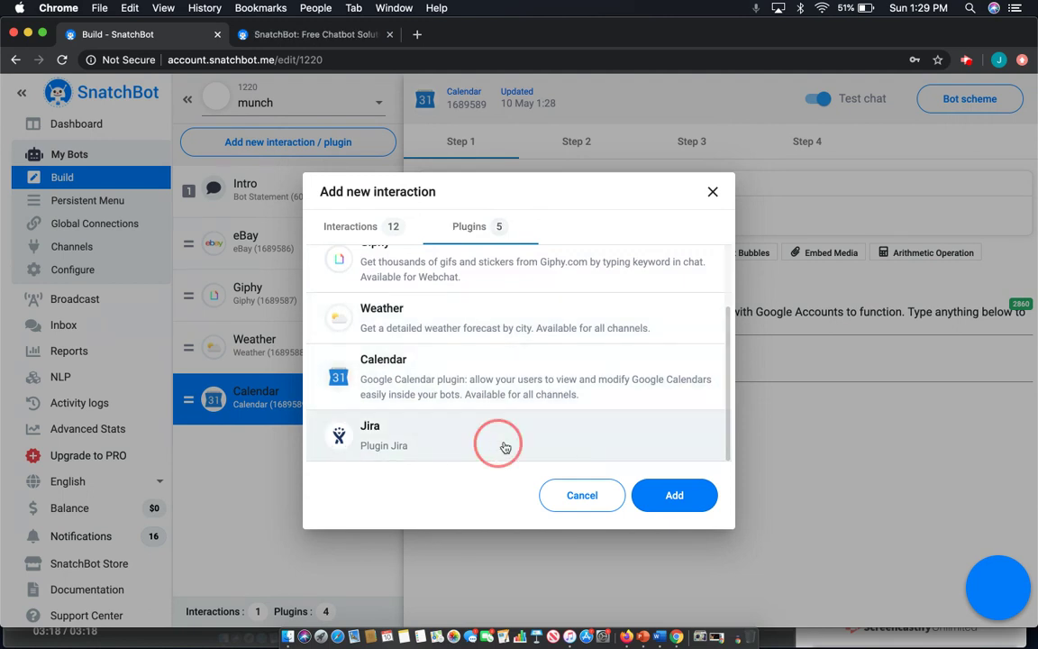
pyautogui.click(698, 496)
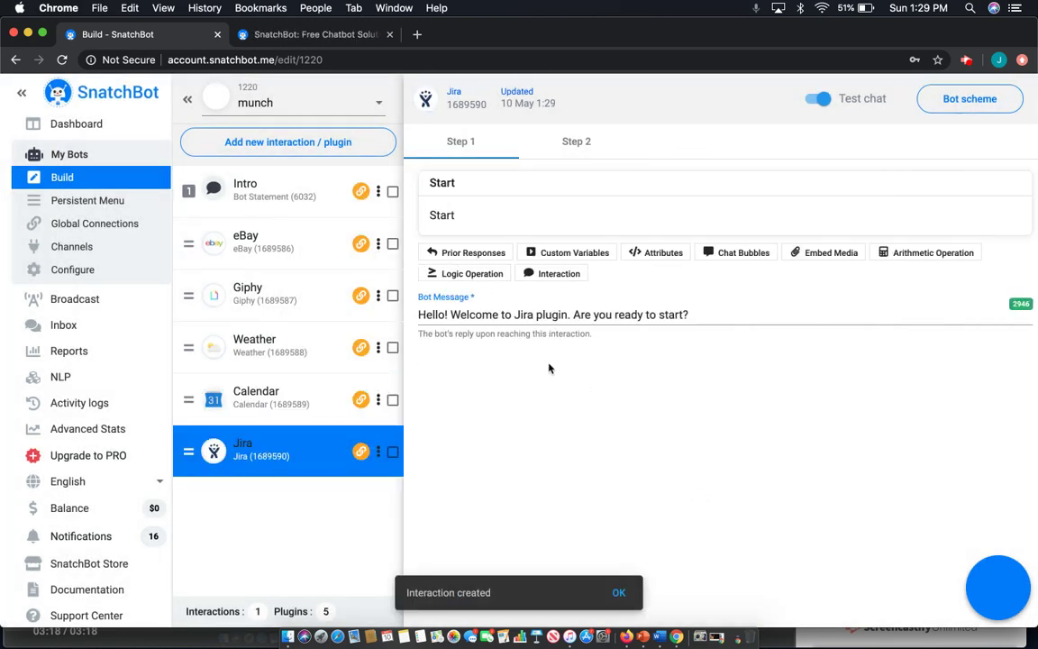
pyautogui.click(568, 146)
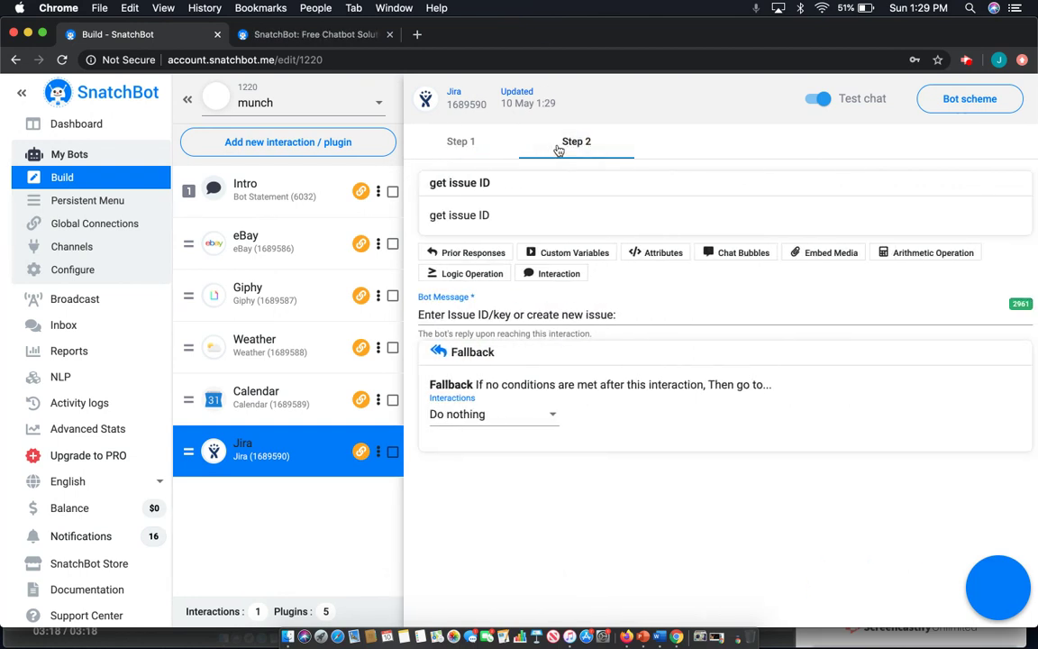
pyautogui.click(461, 143)
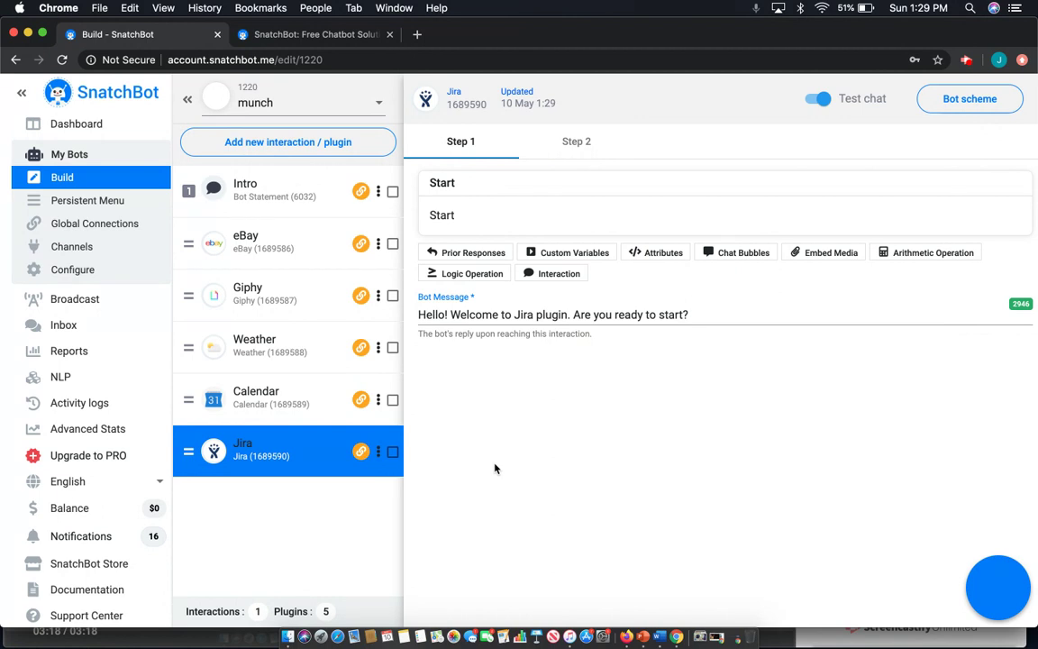